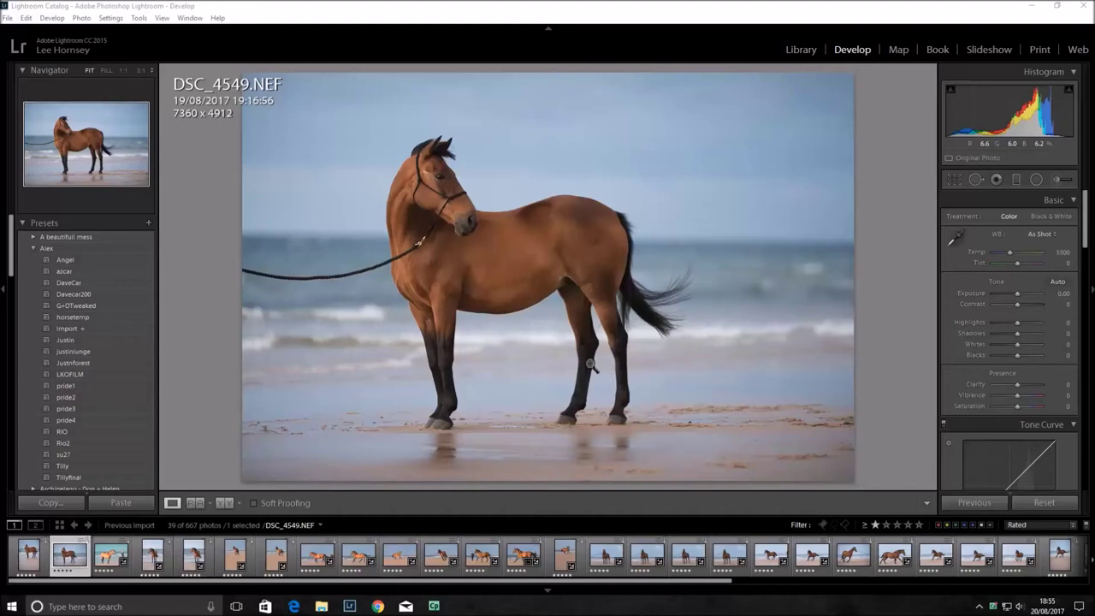
Apply the pride4 preset to DSC_4549.NEF and lower vibrance to −24.
left_click(65, 420)
double_click(1018, 395)
left_click_drag(1015, 394, 1011, 398)
scroll(1010, 343, "down", 10)
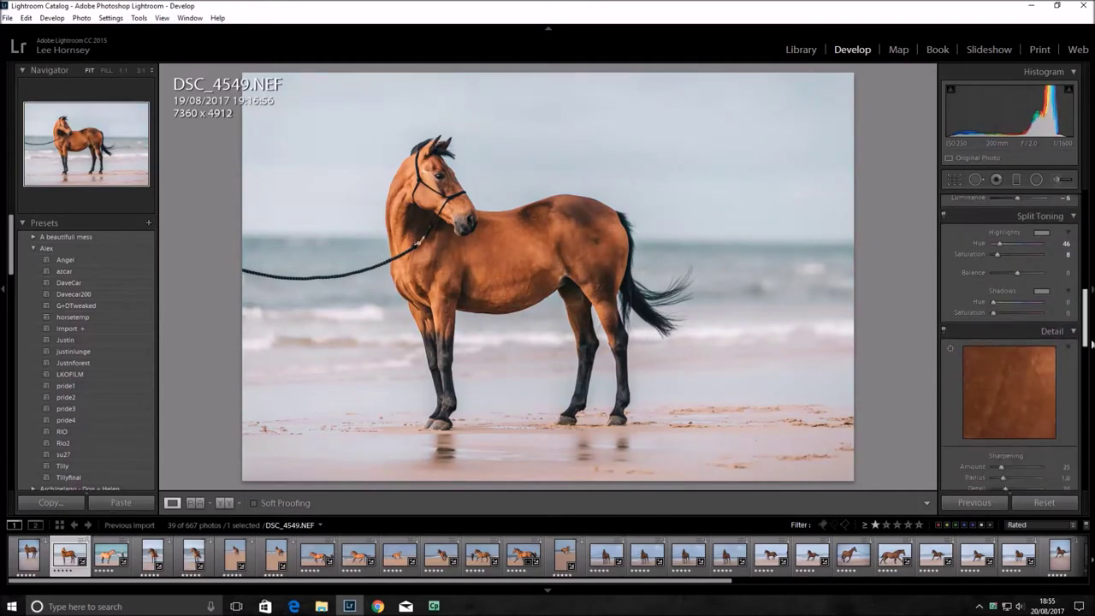
left_click(1088, 366)
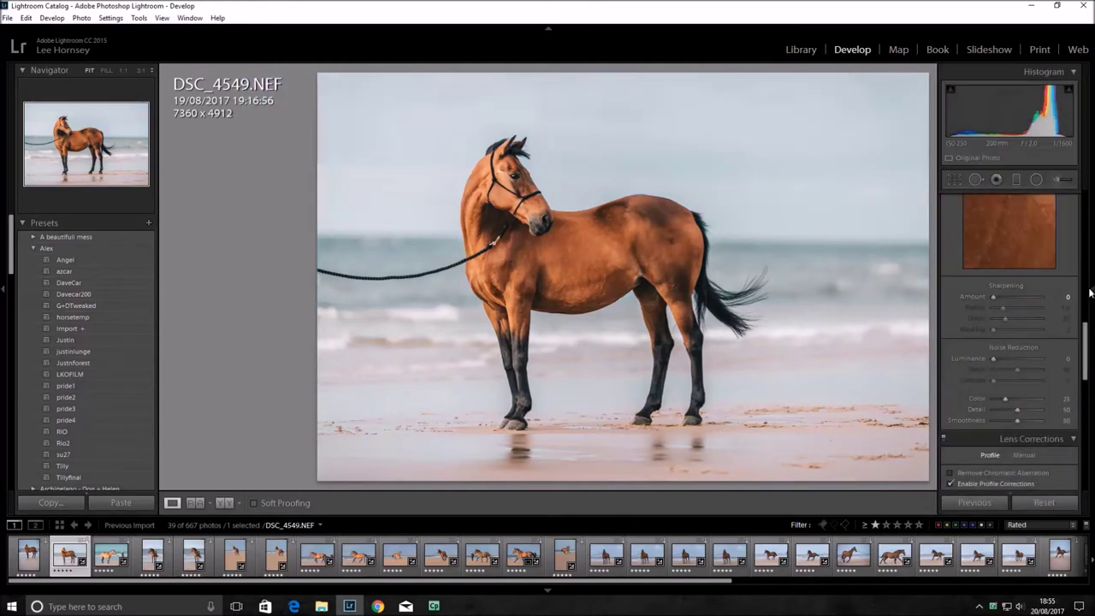
Bring up the photo's context menu to reach the Edit In options.
scroll(1009, 359, "down", 5)
scroll(1009, 342, "up", 3)
scroll(1010, 342, "up", 2)
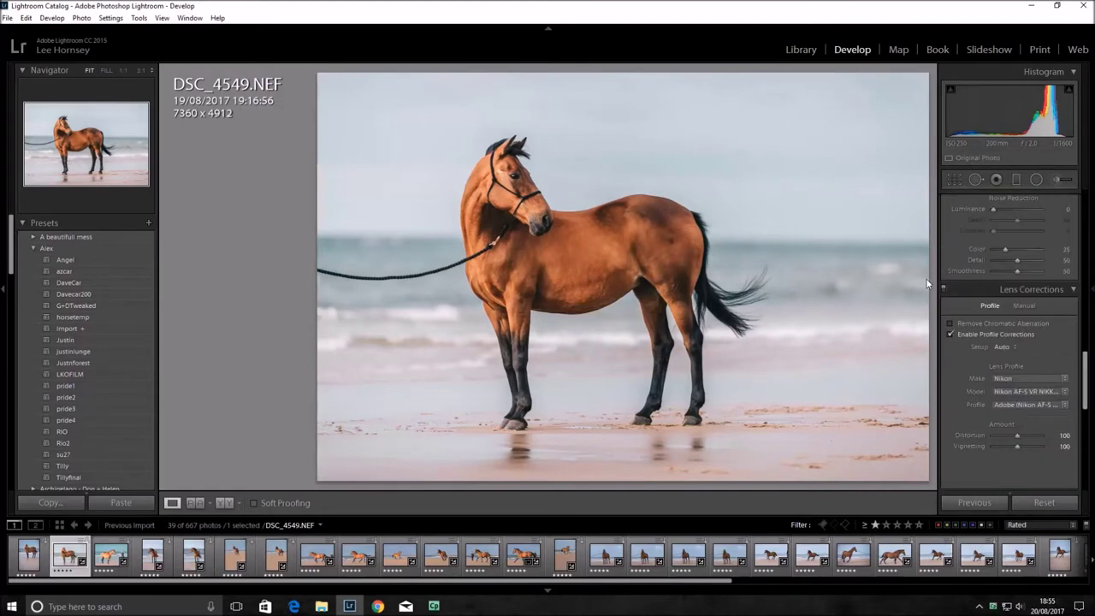
left_click(1091, 291)
right_click(454, 250)
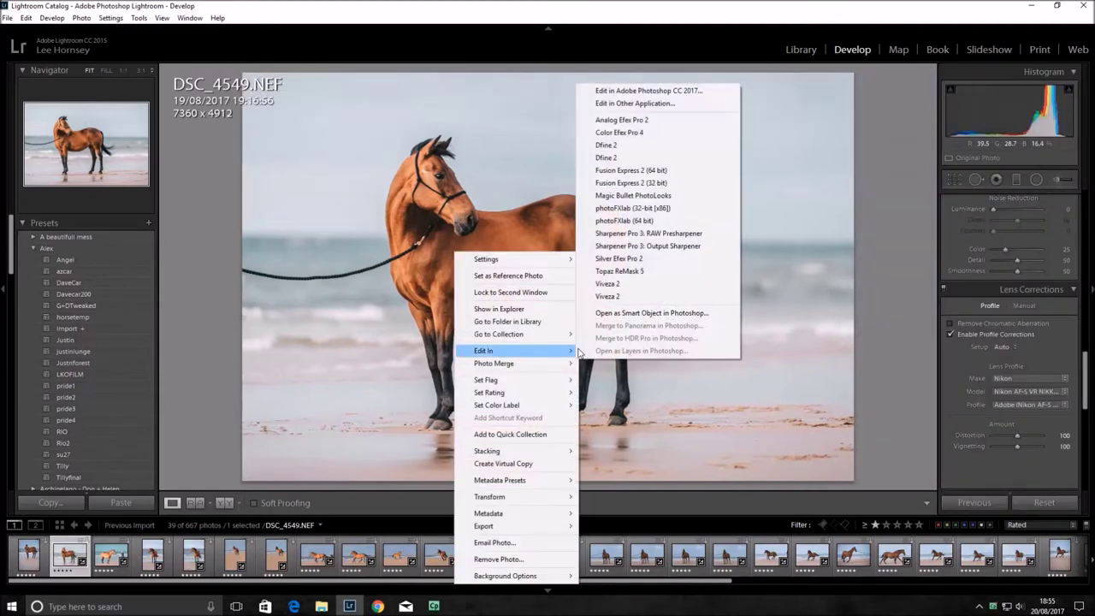
Open the photo in Photoshop CC 2017 and duplicate the Background layer.
left_click(667, 93)
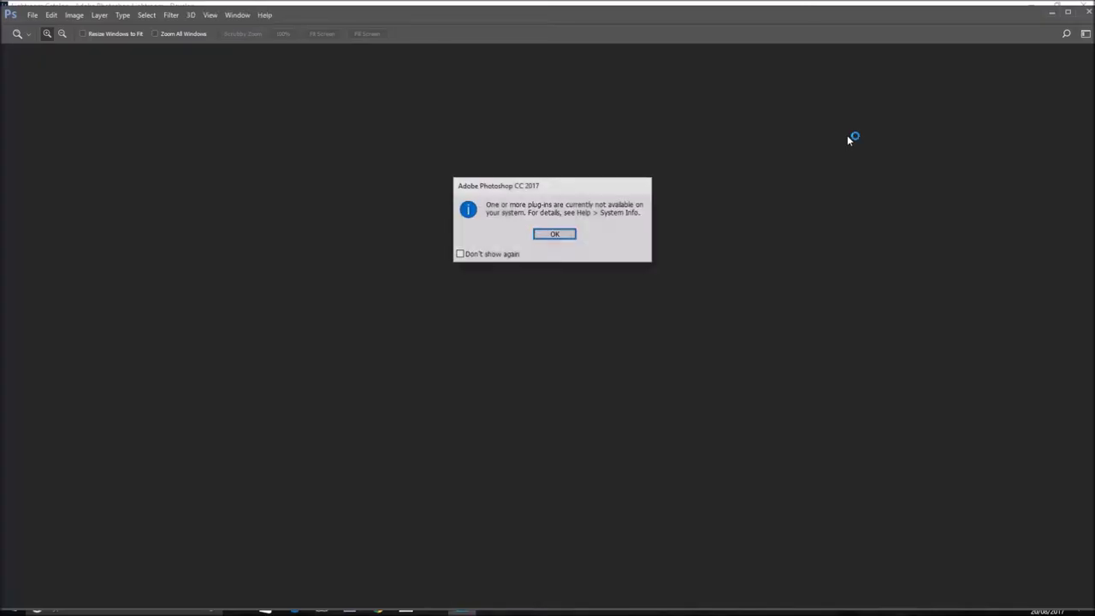
left_click(573, 232)
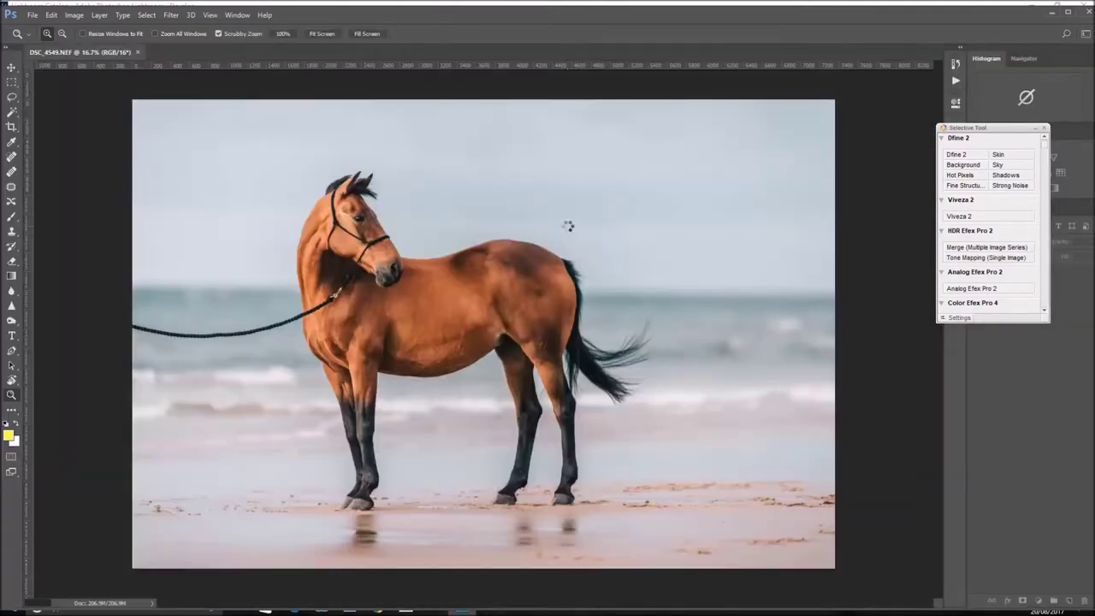
left_click(99, 14)
left_click(120, 60)
key("Return")
left_click(1044, 129)
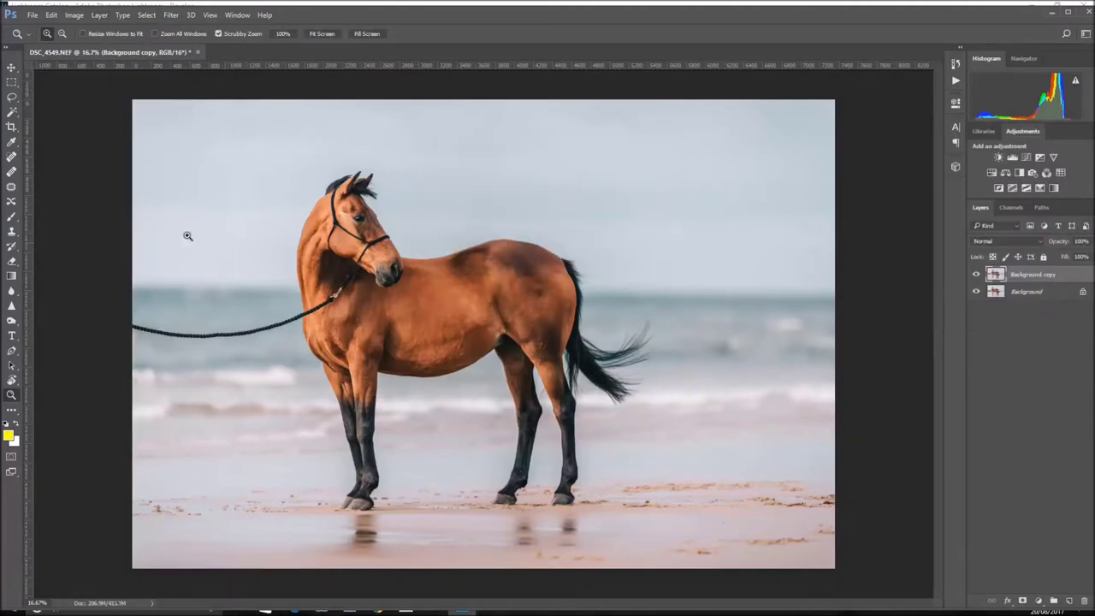
Straighten the image with a −0.8° crop rotation.
left_click(12, 127)
left_click_drag(845, 580, 849, 575)
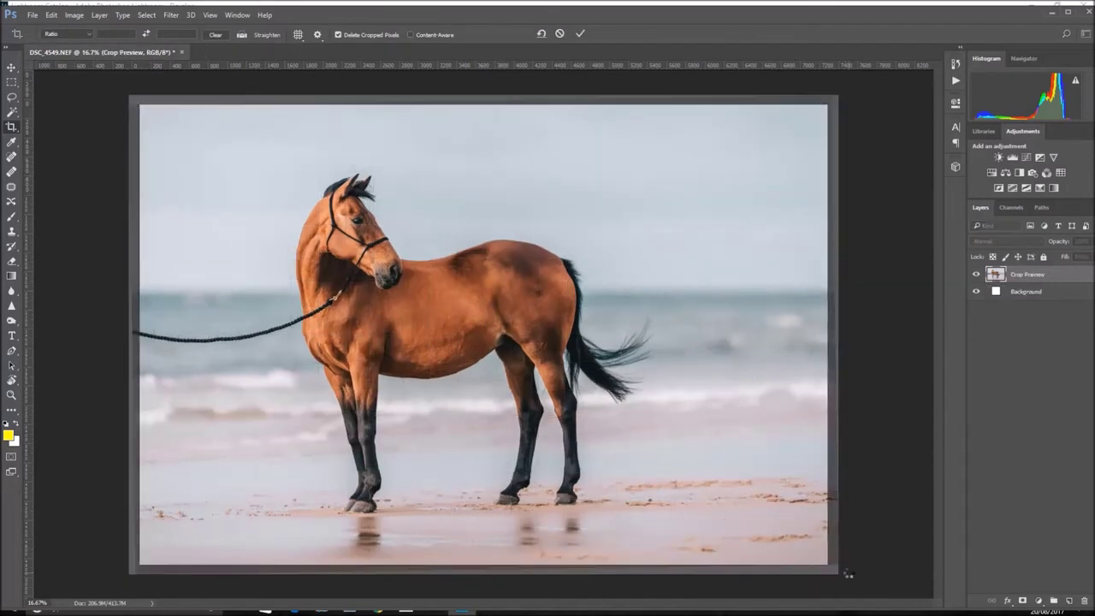
key("Return")
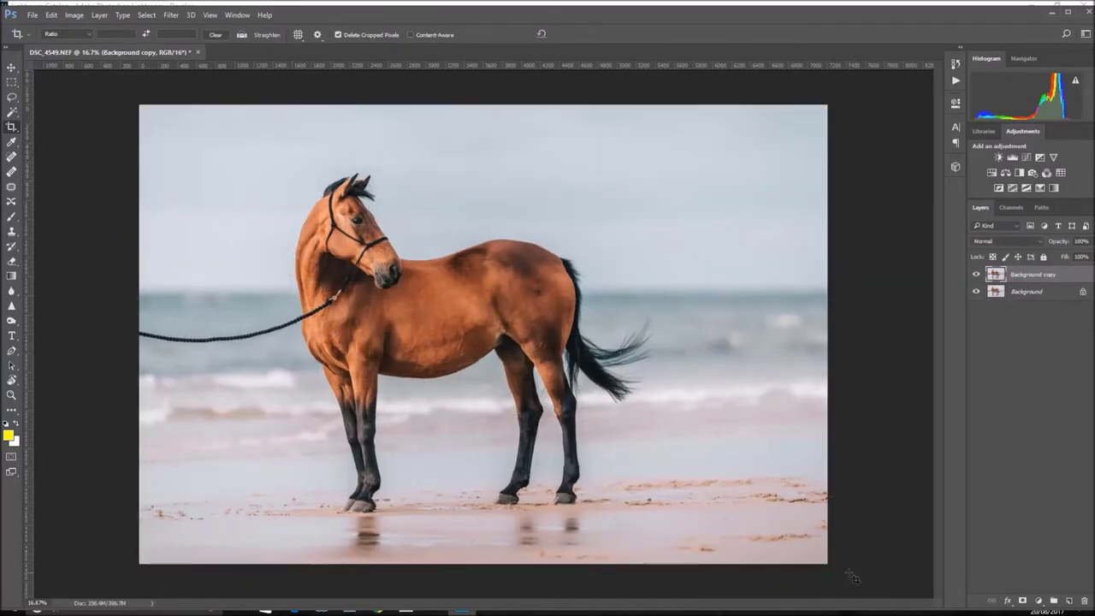
left_click(12, 394)
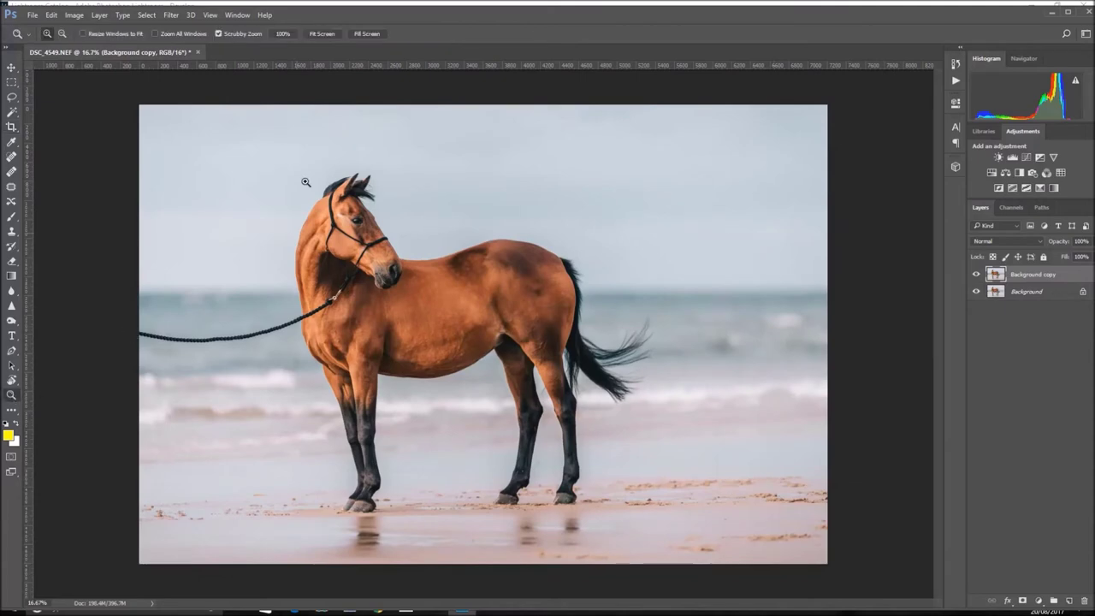
At 100% zoom, spot-heal the halter strap and dark lines down the face to the jaw.
left_click(349, 189)
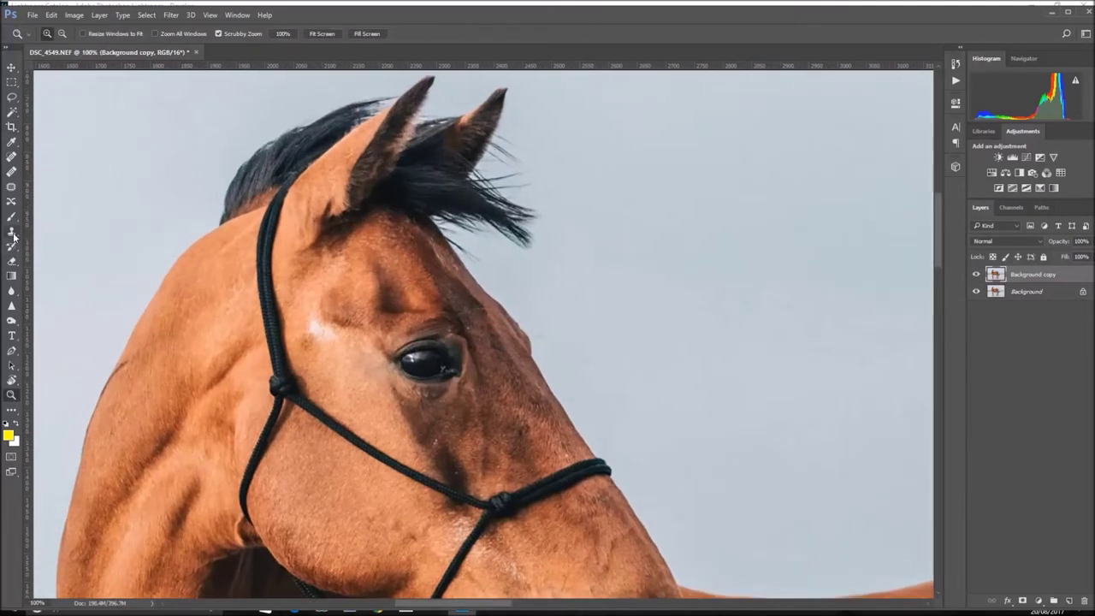
left_click(12, 231)
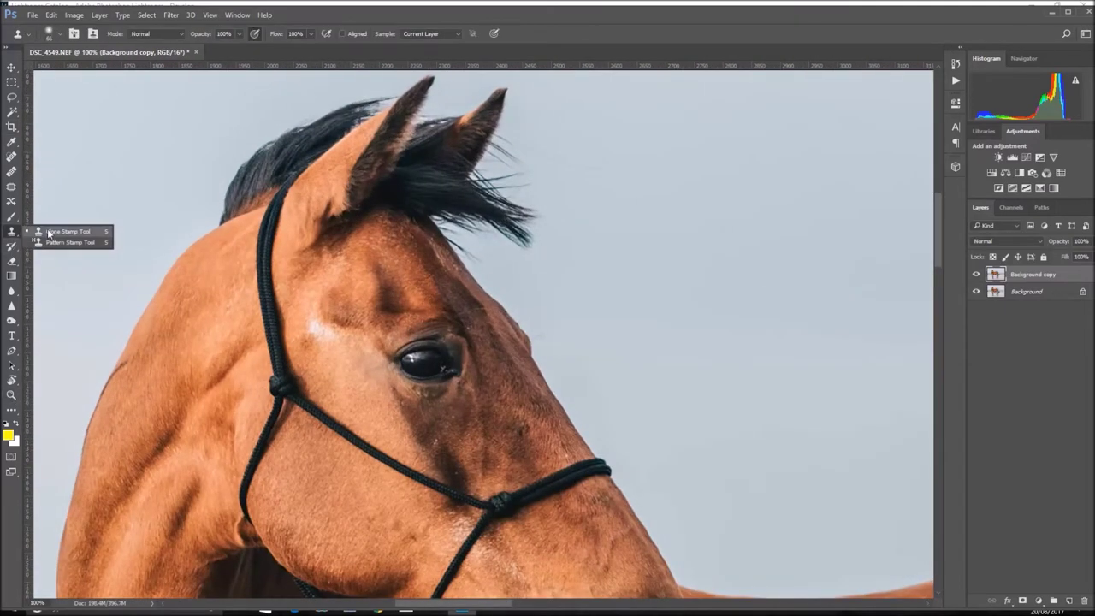
left_click(12, 158)
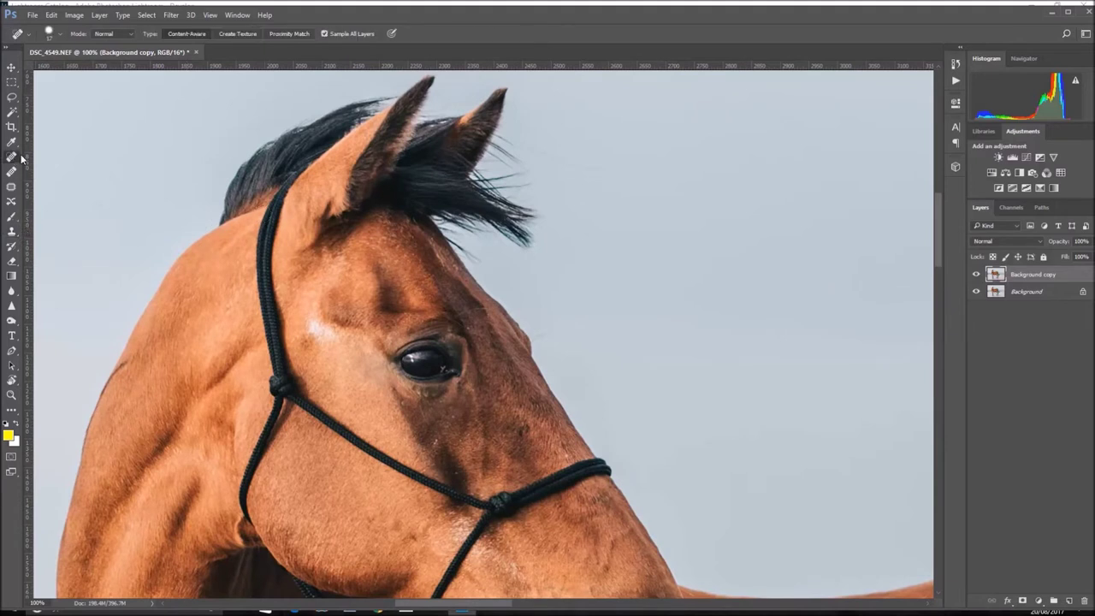
right_click(271, 218)
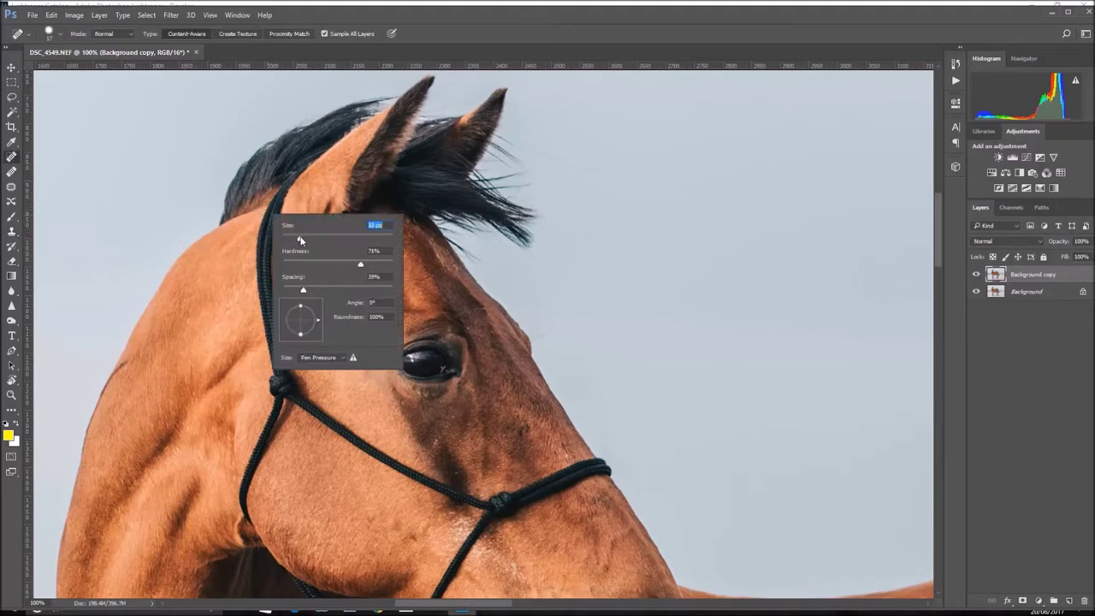
mouse_move(271, 208)
left_mouse_down()
mouse_move(290, 390)
mouse_move(271, 209)
left_mouse_up()
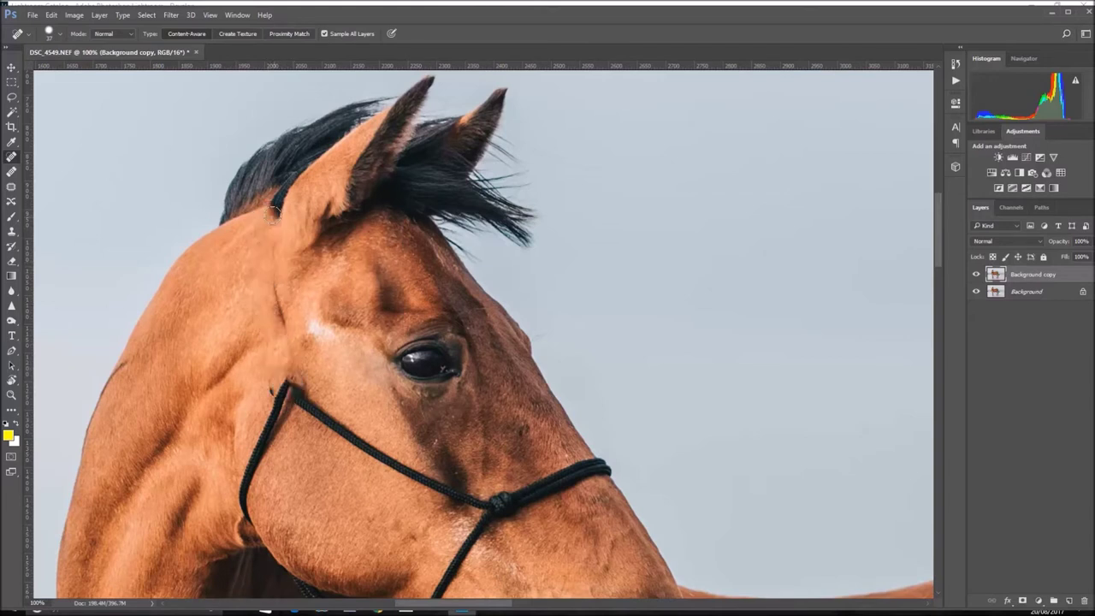
left_click_drag(272, 289, 283, 331)
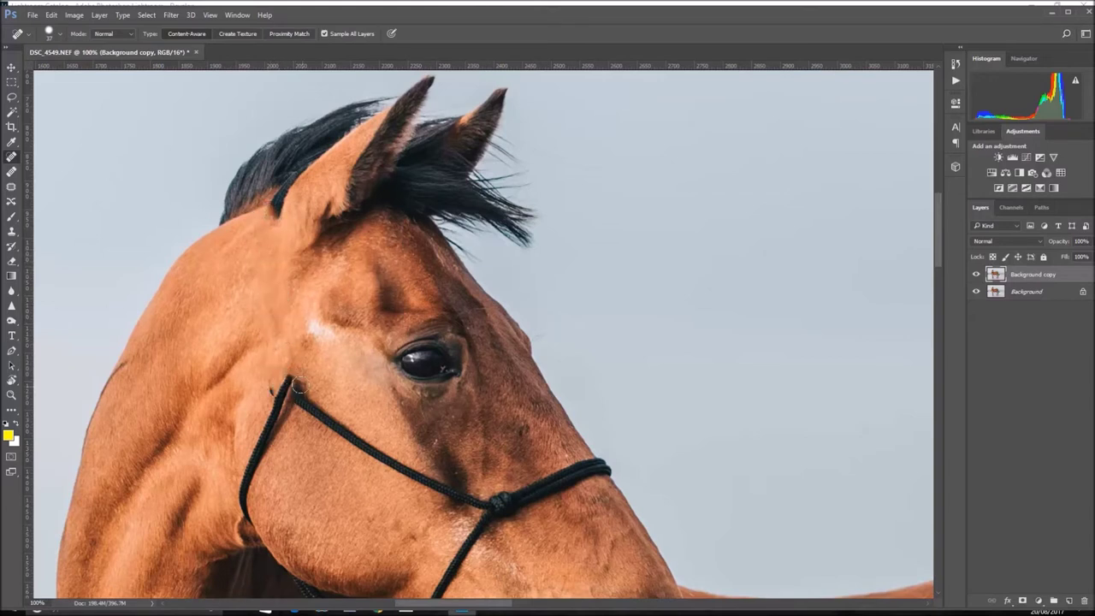
left_click_drag(276, 384, 245, 497)
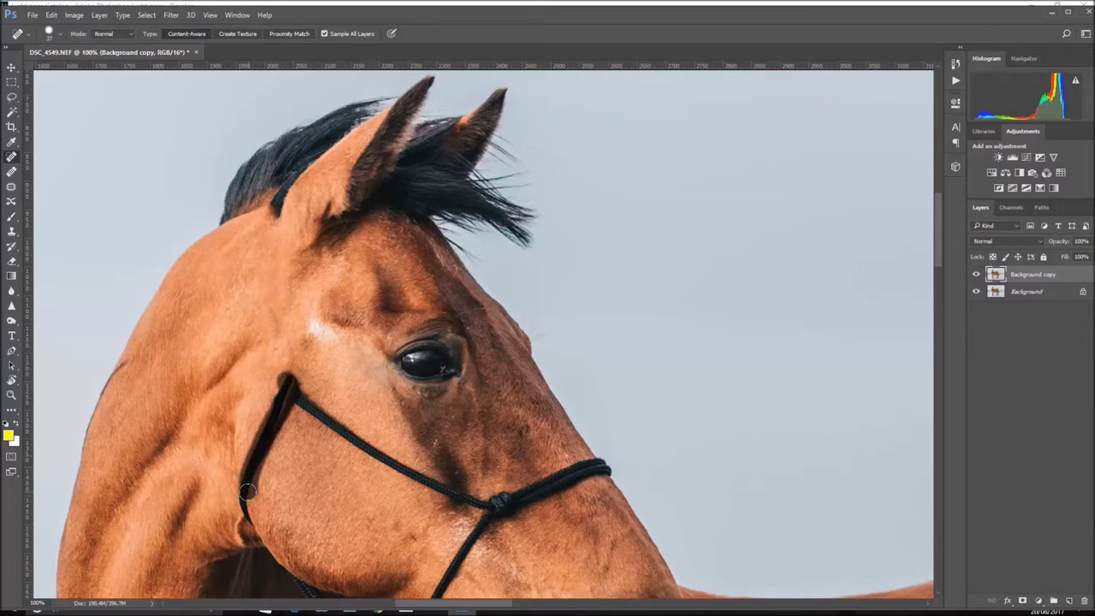
left_click_drag(288, 400, 276, 438)
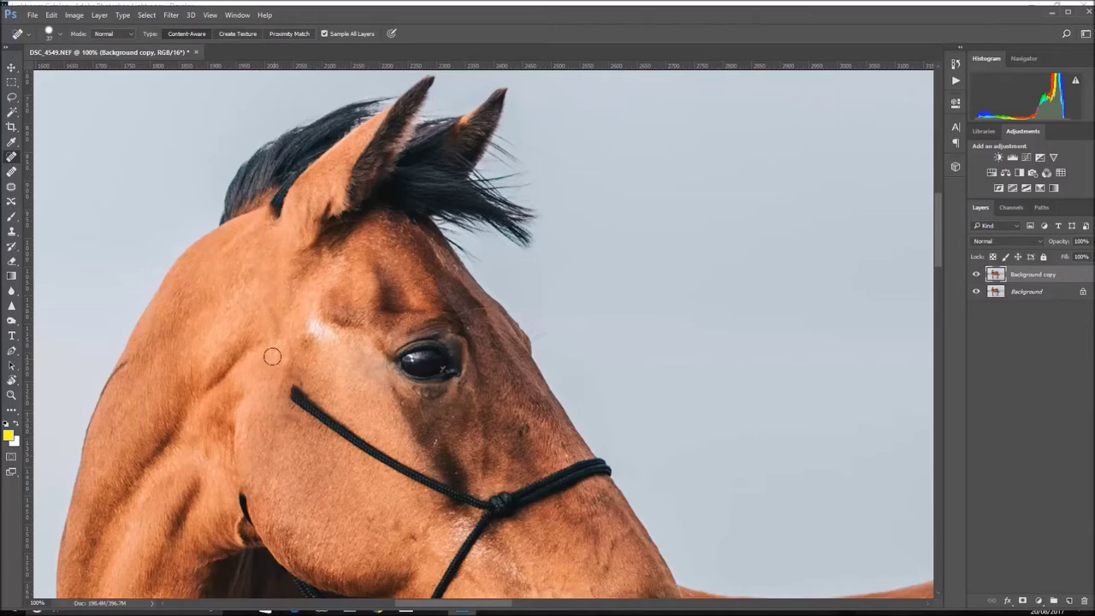
Heal away the upper halter strap across the cheek and the noseband beyond the knot.
scroll(411, 411, "down", 3)
scroll(461, 364, "down", 2)
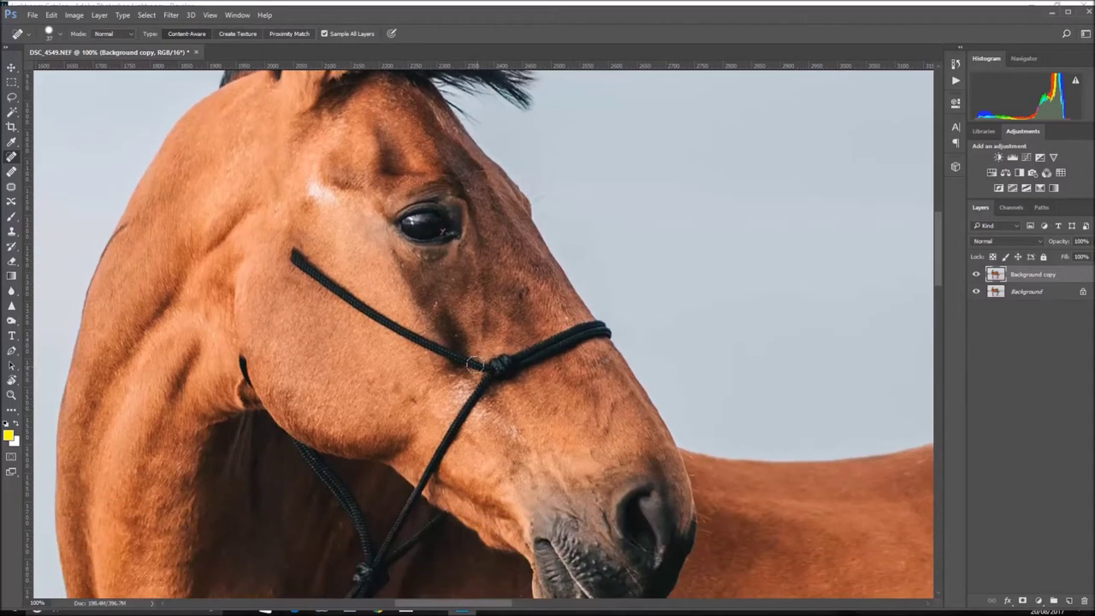
left_click_drag(475, 364, 292, 252)
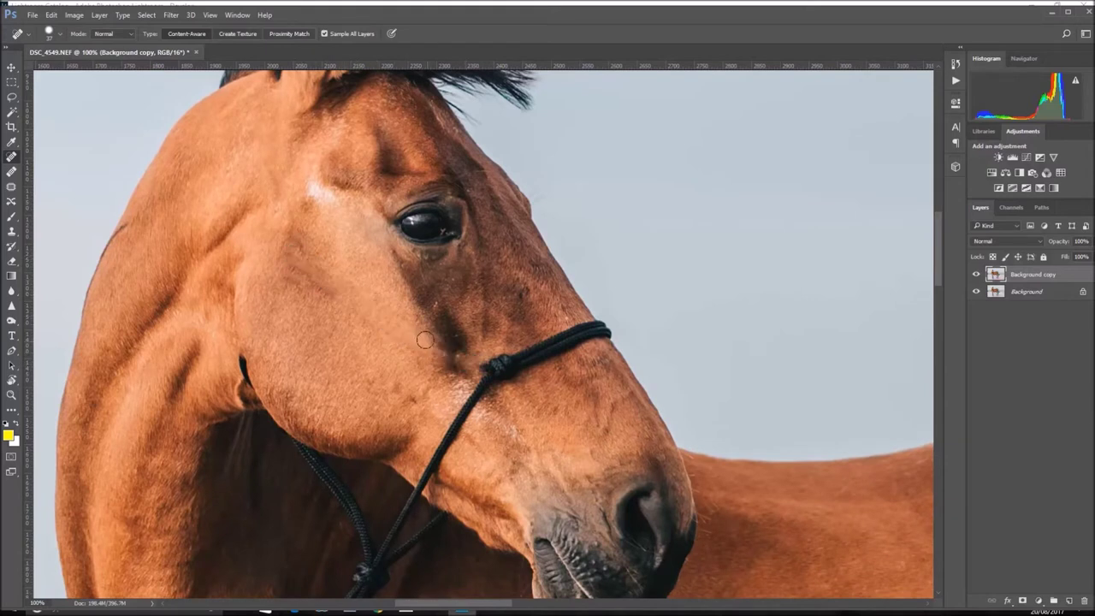
left_click(288, 274)
left_click(325, 288)
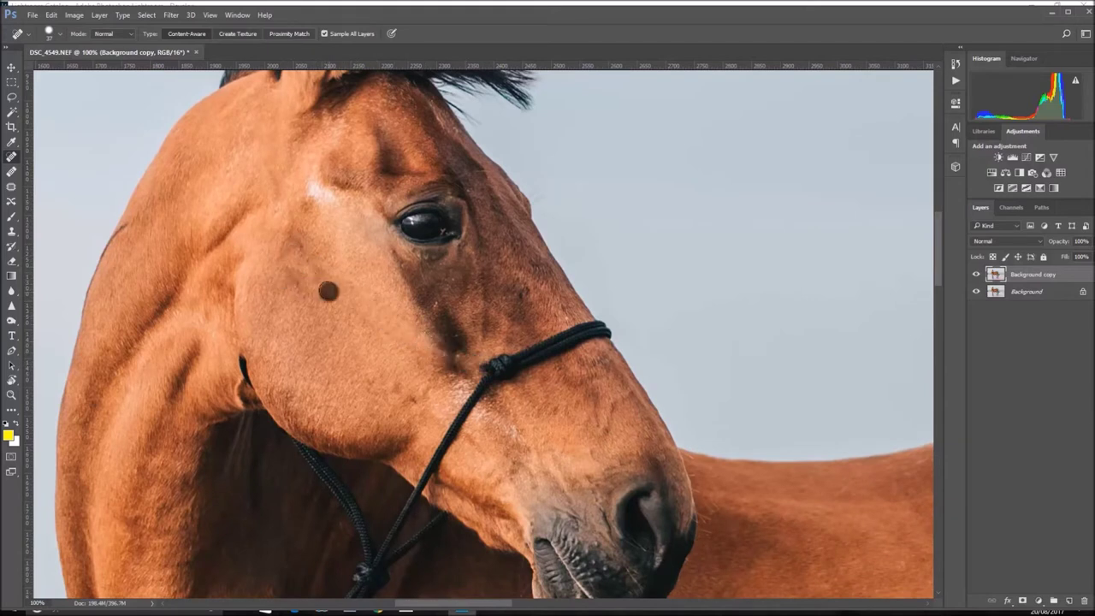
mouse_move(482, 368)
left_mouse_down()
mouse_move(584, 333)
mouse_move(425, 478)
left_mouse_up()
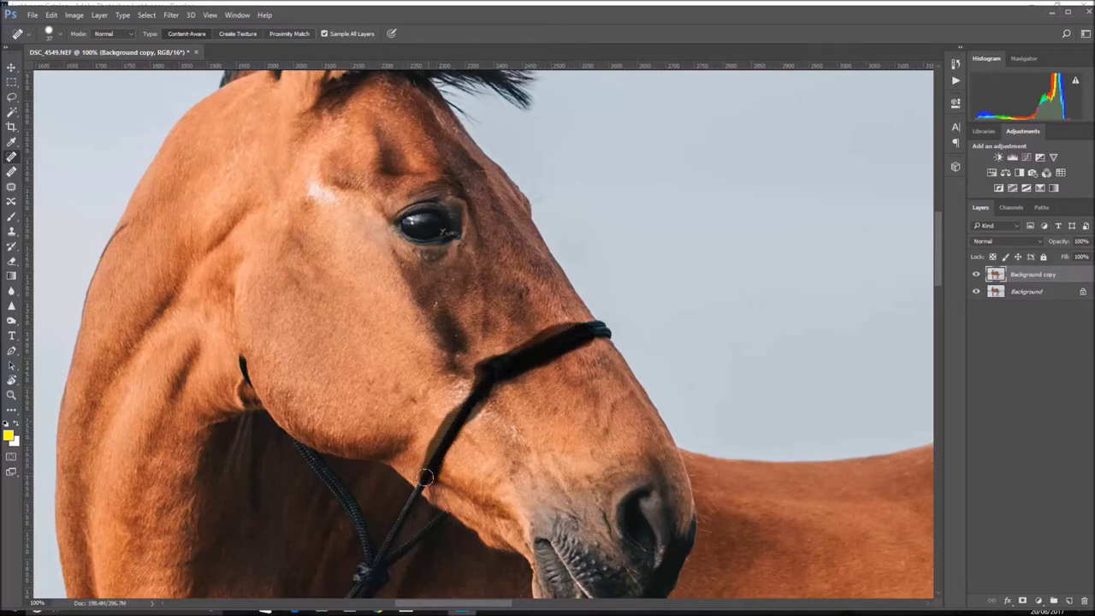
Heal the small dark blemishes near the noseband and on the cheek.
left_click(499, 376)
left_click(558, 356)
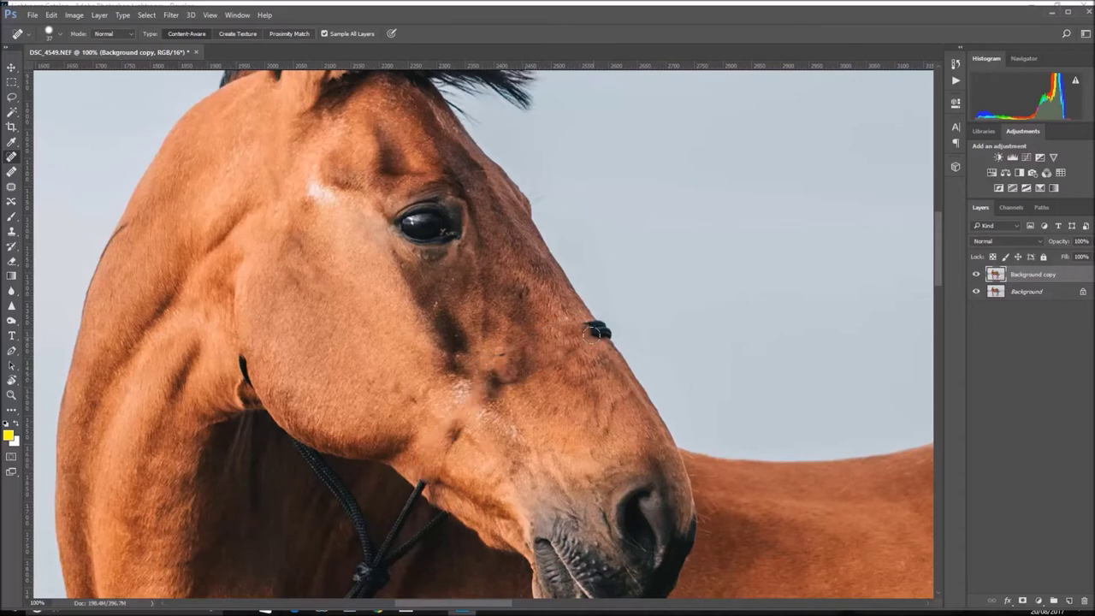
left_click(454, 434)
left_click(409, 402)
left_click(295, 248)
Set the Clone Stamp to 57% hardness and clone away the dark speck near the nose.
key("s")
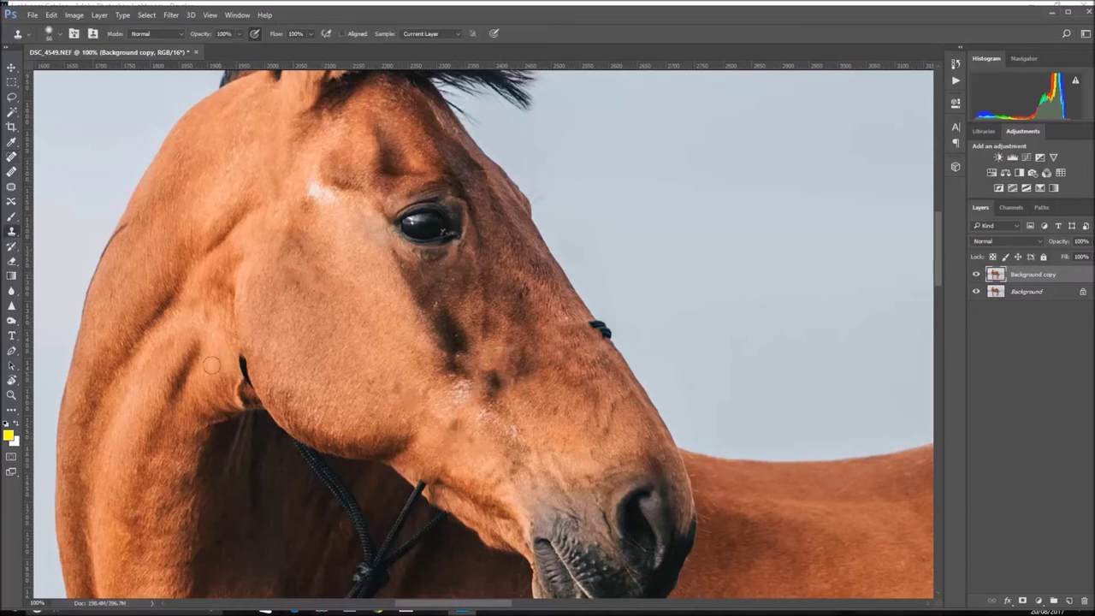
right_click(214, 368)
left_click_drag(289, 426, 308, 428)
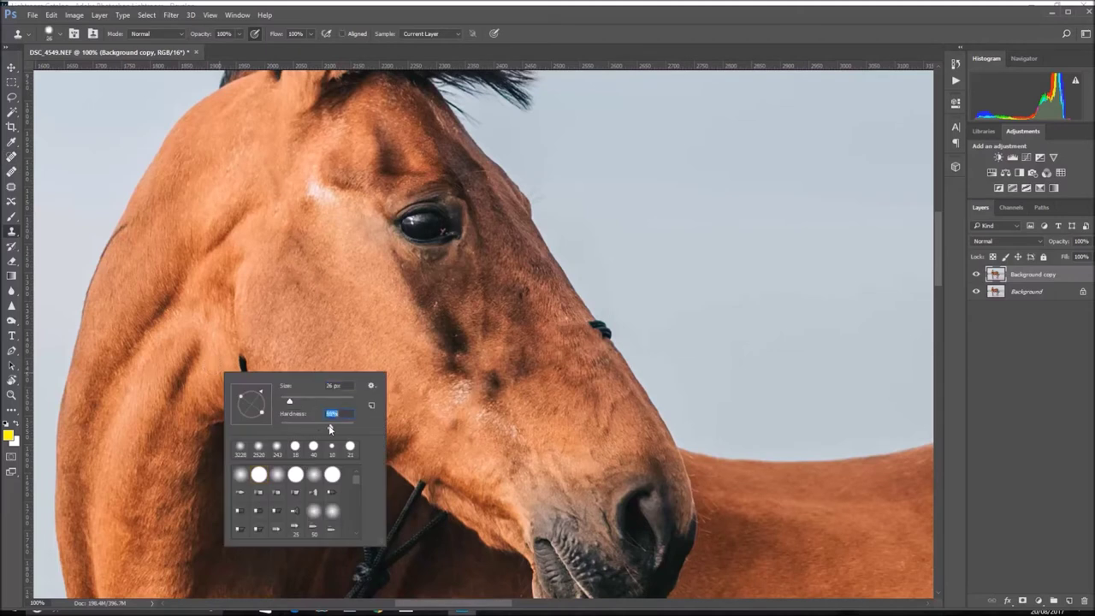
key("Return")
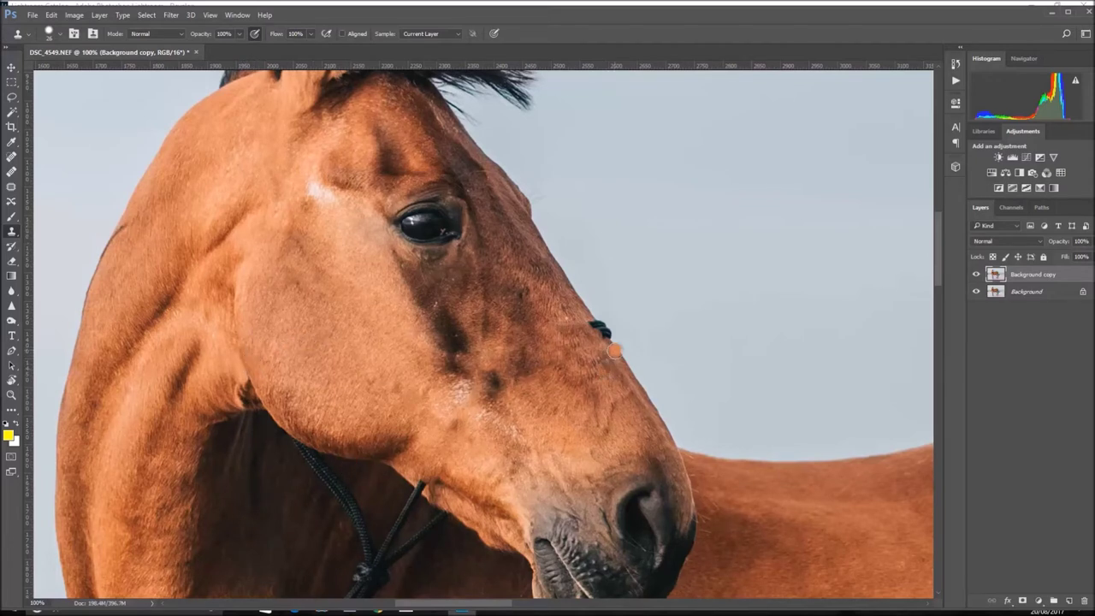
right_click(615, 351)
left_click_drag(725, 407, 685, 378)
key("Return")
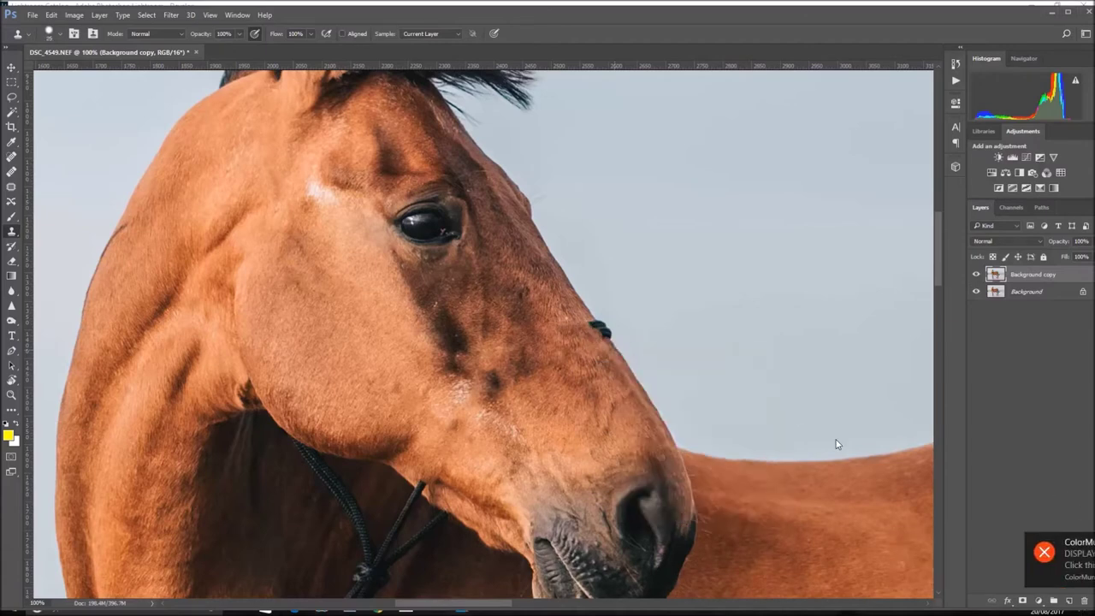
right_click(615, 346)
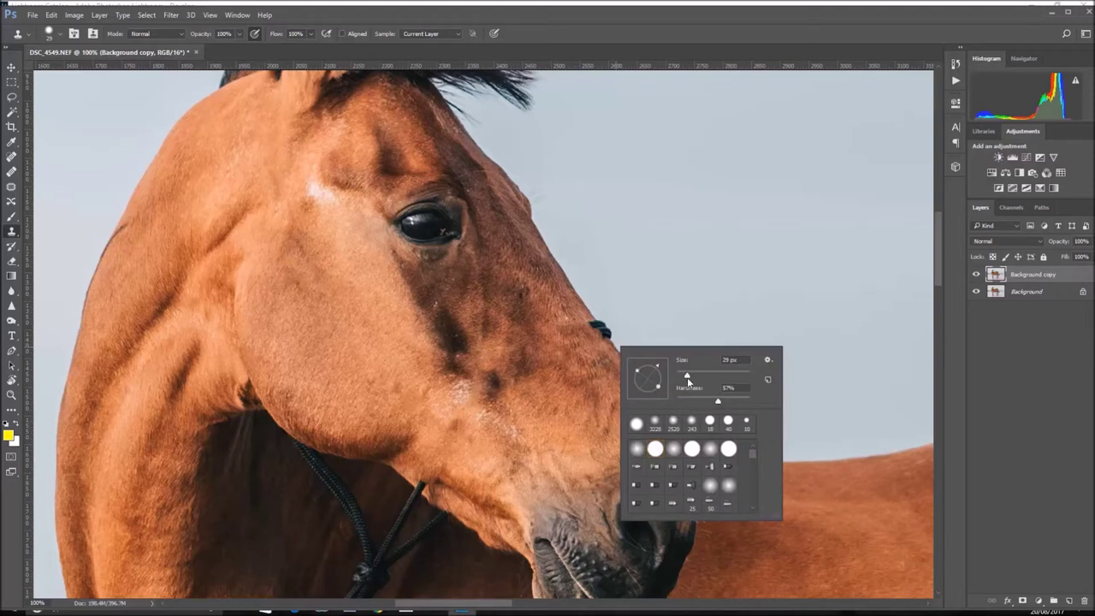
key("Return")
left_click(596, 325)
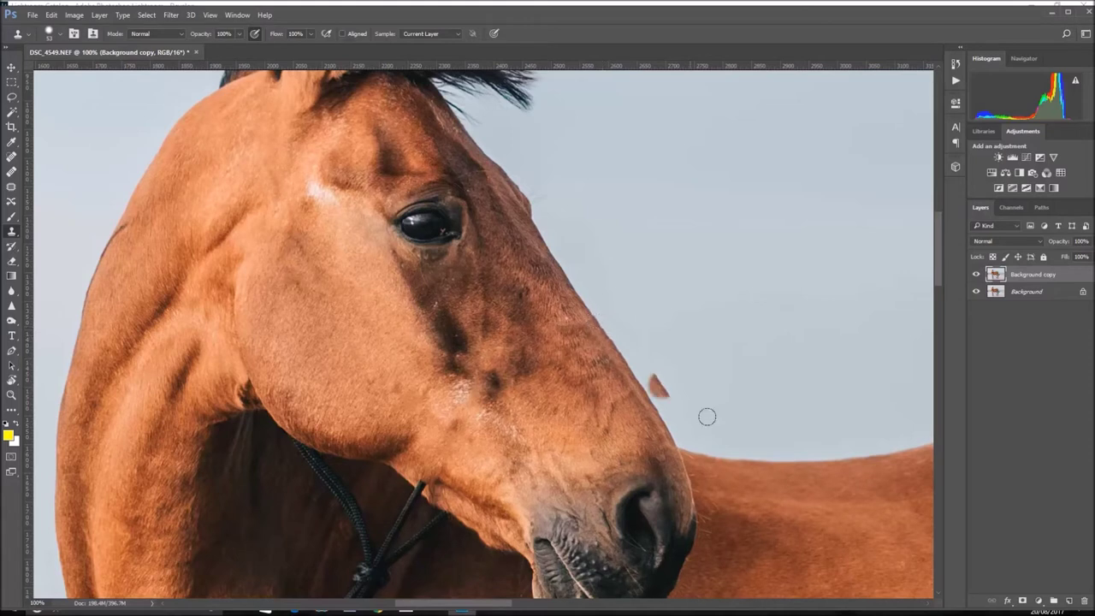
Fit the photo on screen, then zoom in on the horse's head and ears.
key("j")
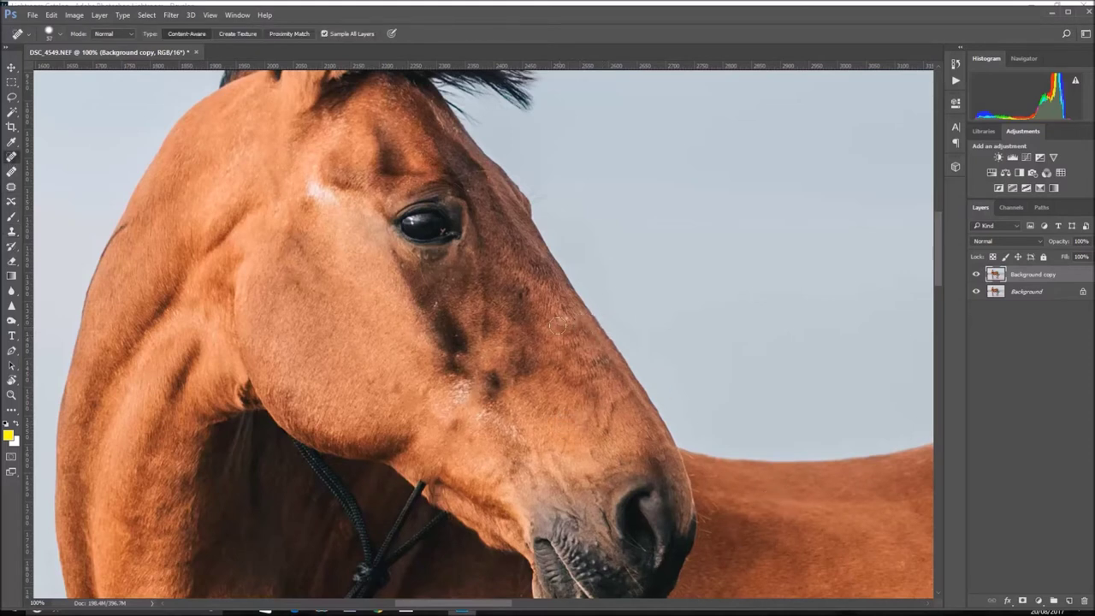
key("s")
right_click(606, 306)
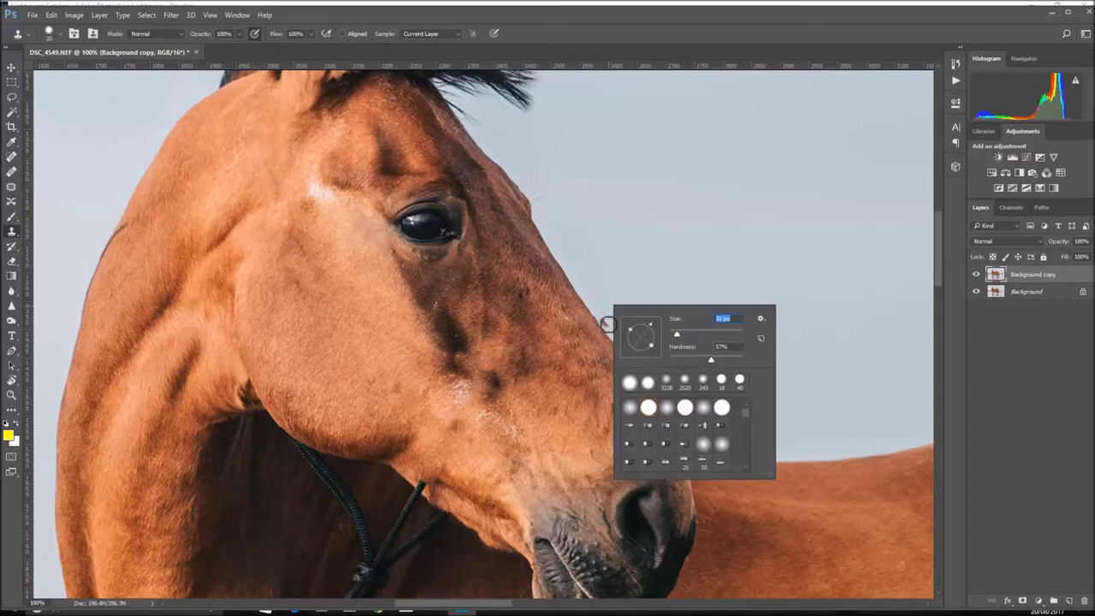
key("Return")
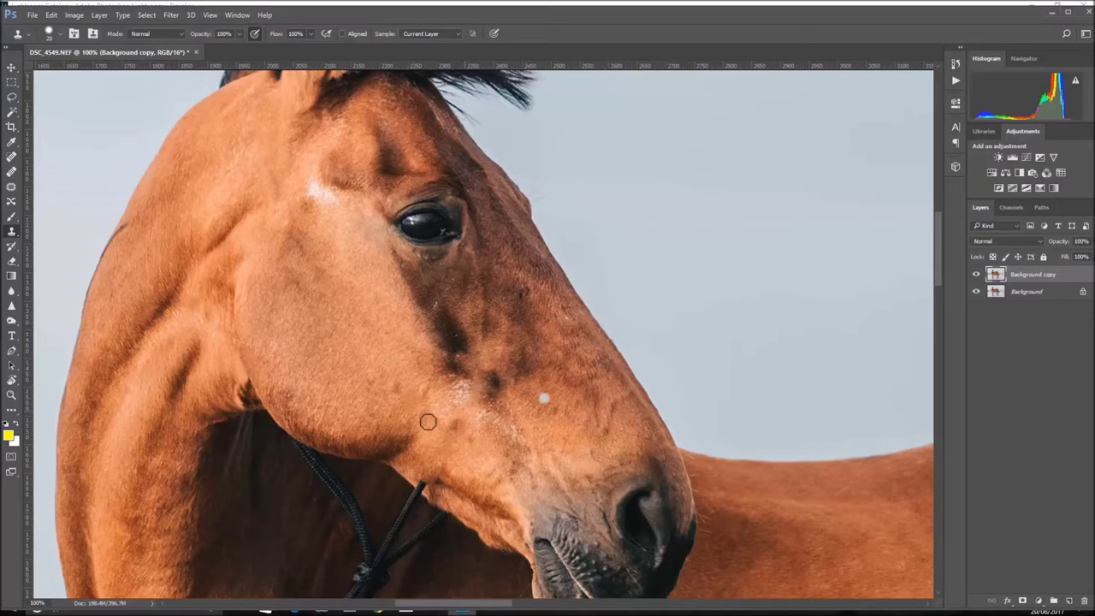
key("z")
right_click(451, 347)
left_click(483, 357)
left_click_drag(326, 214, 286, 150)
Clone-smooth the dark notch at the ear base, enlarging the brush to 75 px.
key("s")
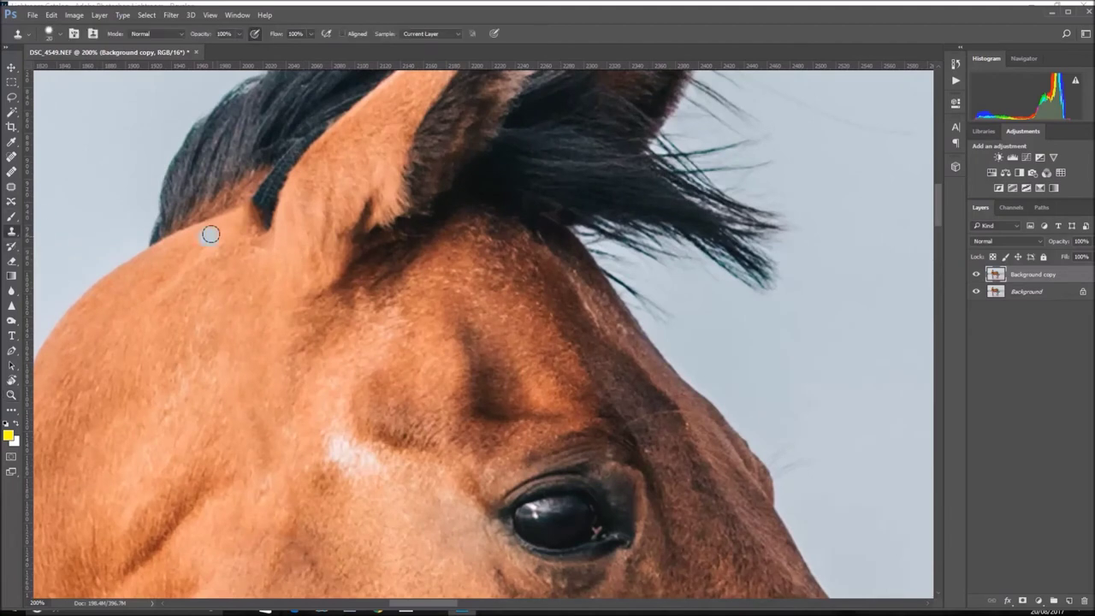
right_click(211, 234)
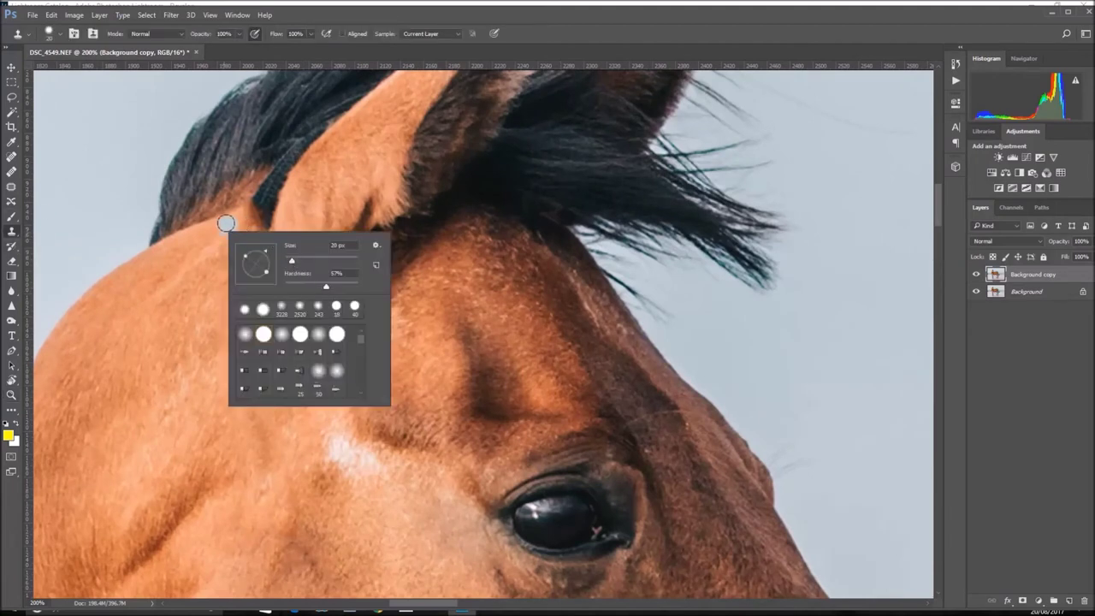
left_click(253, 214)
left_click_drag(253, 213, 254, 225)
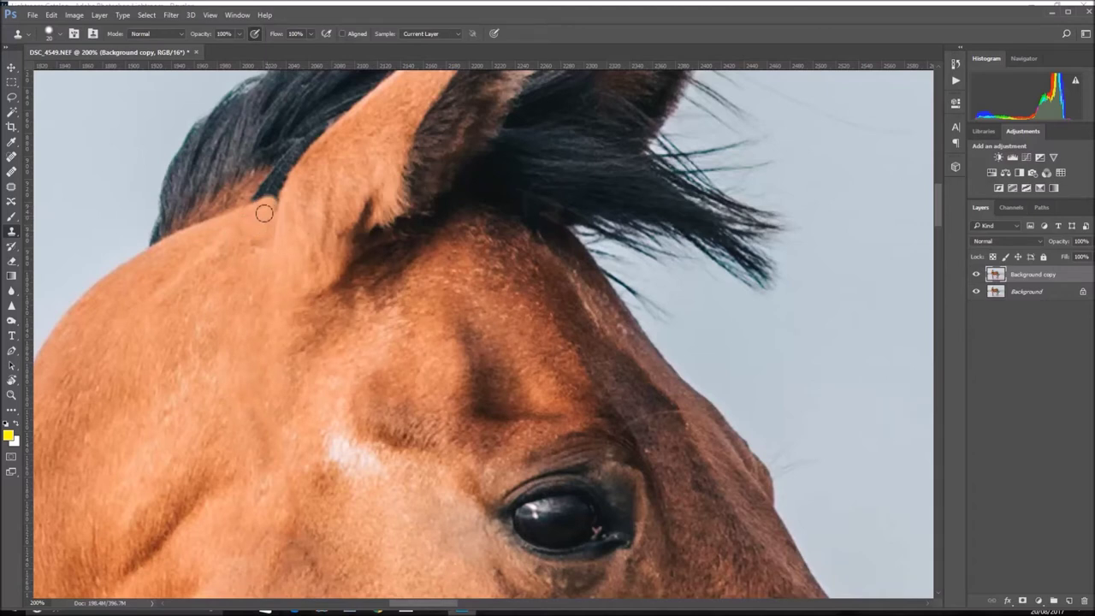
right_click(237, 222)
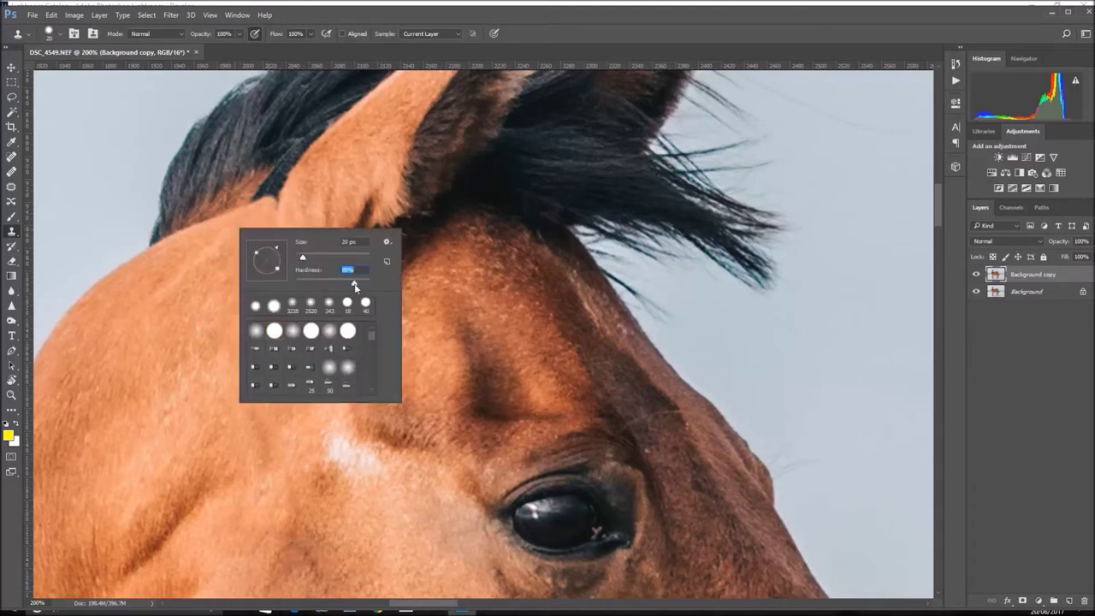
key("Return")
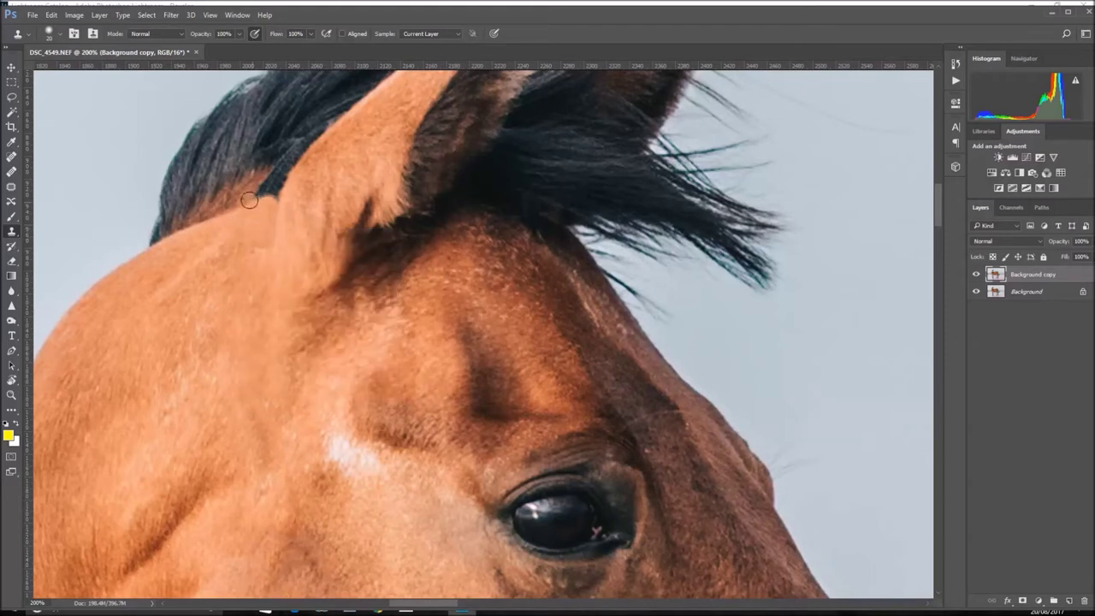
right_click(254, 200)
left_click_drag(298, 213, 318, 213)
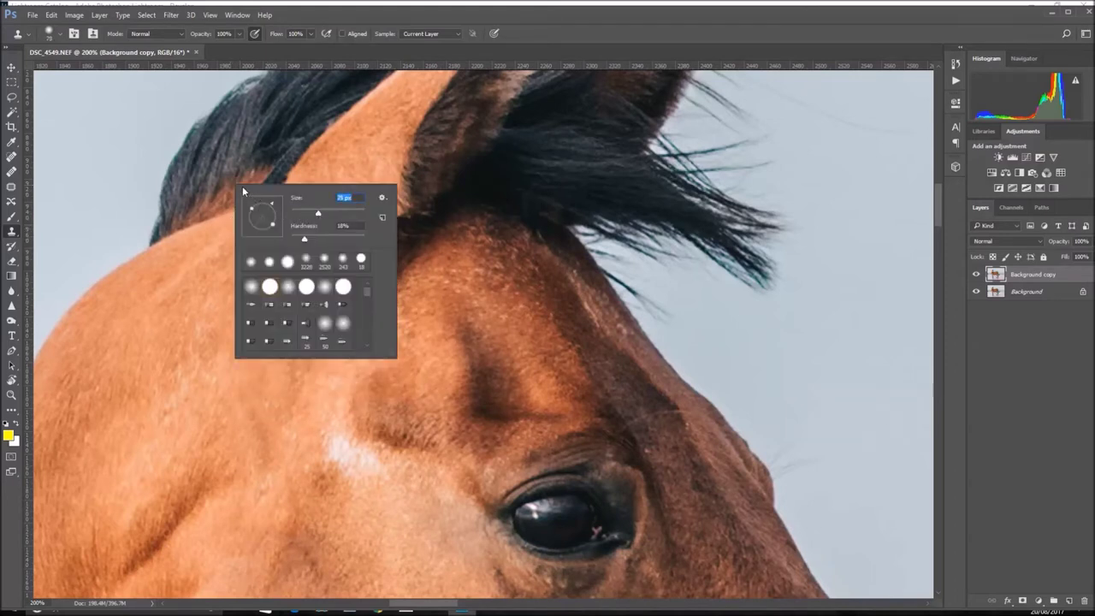
key("Return")
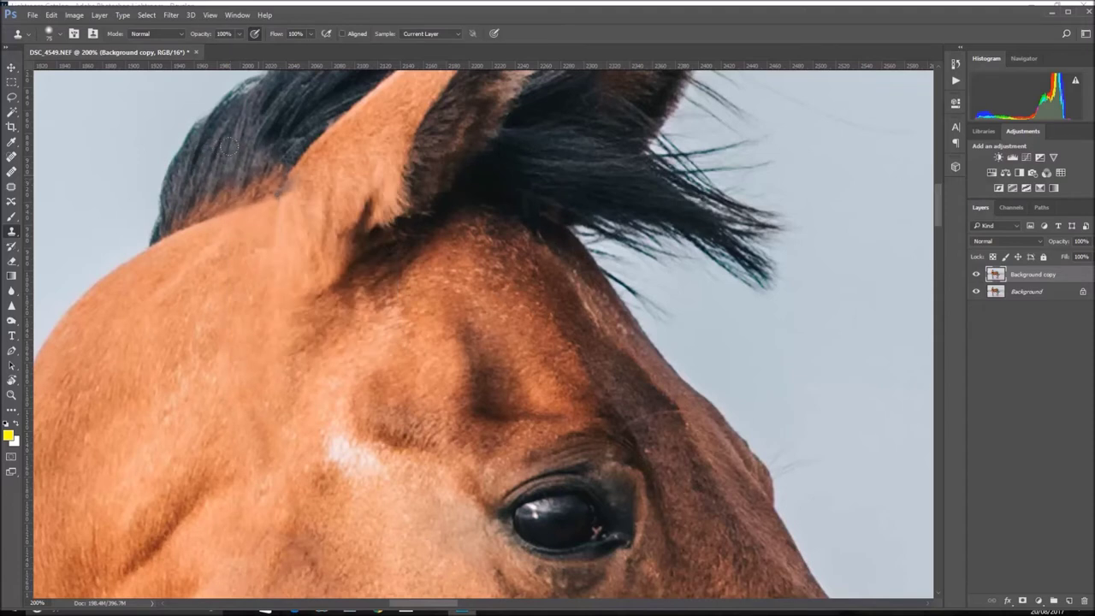
Select the Spot Healing Brush and review its size settings.
left_click(11, 158)
right_click(285, 148)
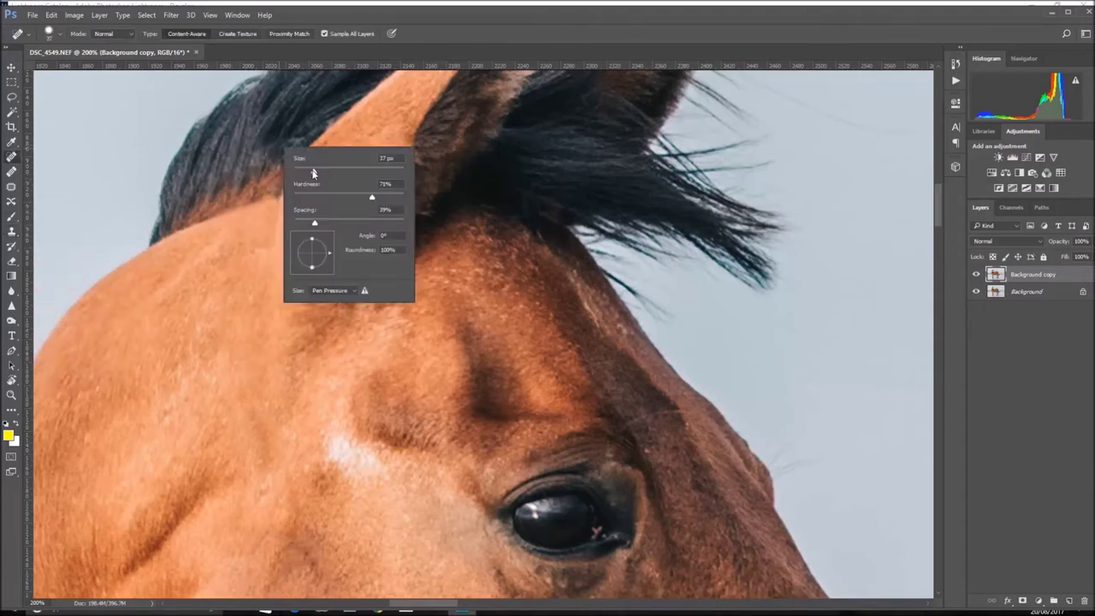
key("Return")
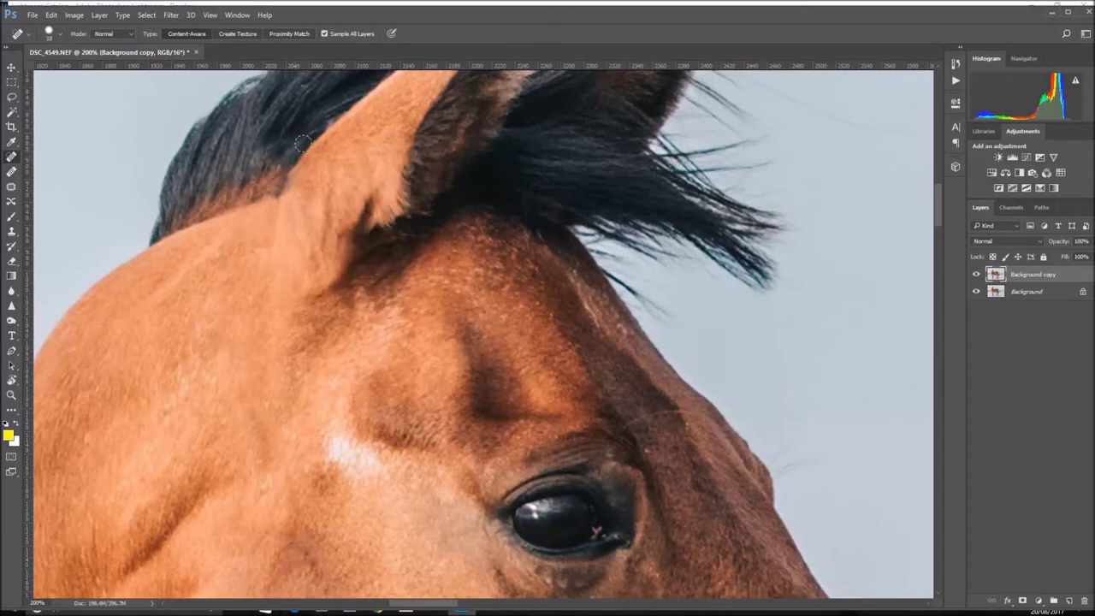
left_click(11, 394)
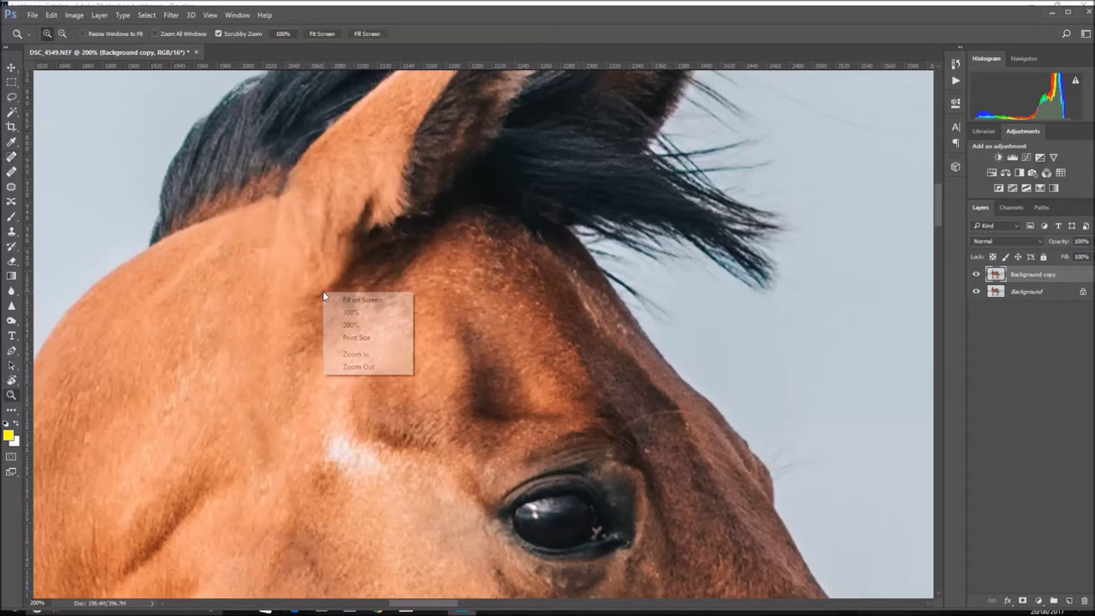
Zoom into the throat and set the Clone Stamp brush to about 36 px.
key("ctrl+0")
left_click_drag(308, 169, 372, 237)
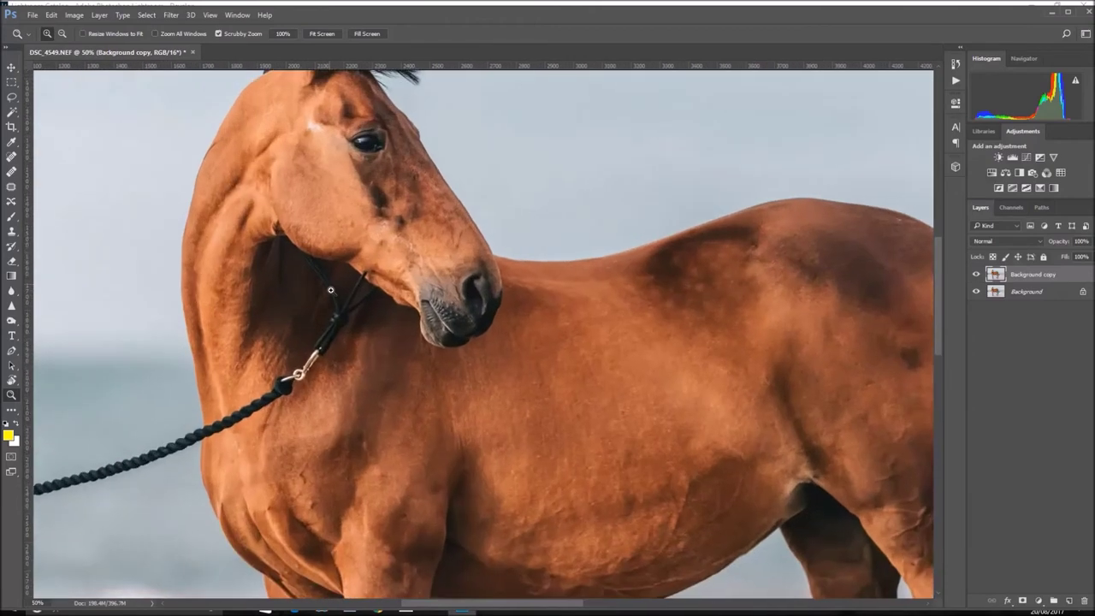
key("s")
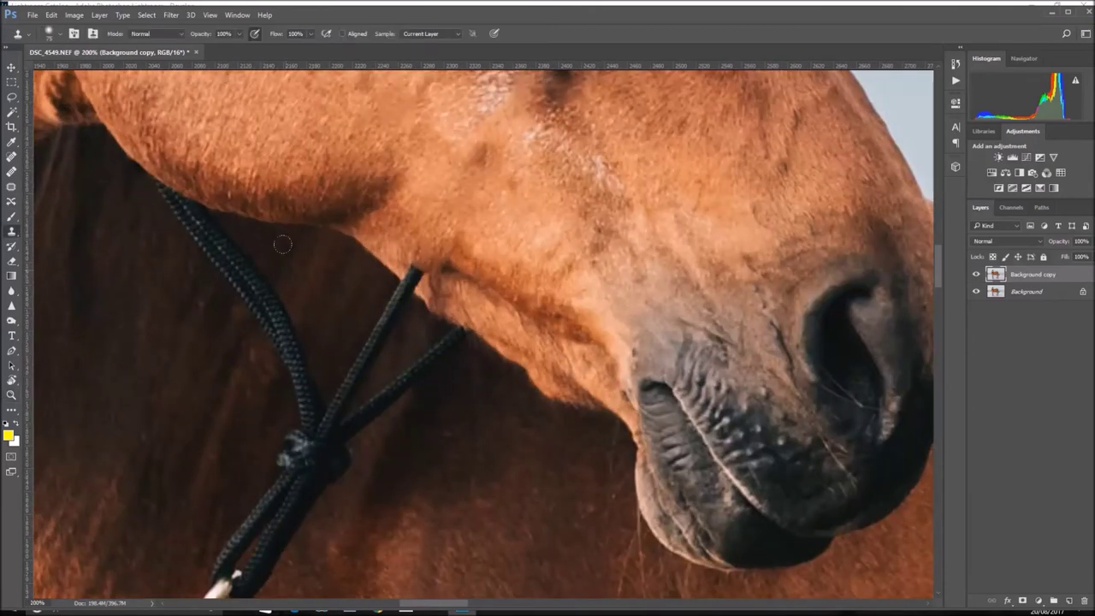
right_click(370, 256)
left_click_drag(452, 285, 438, 285)
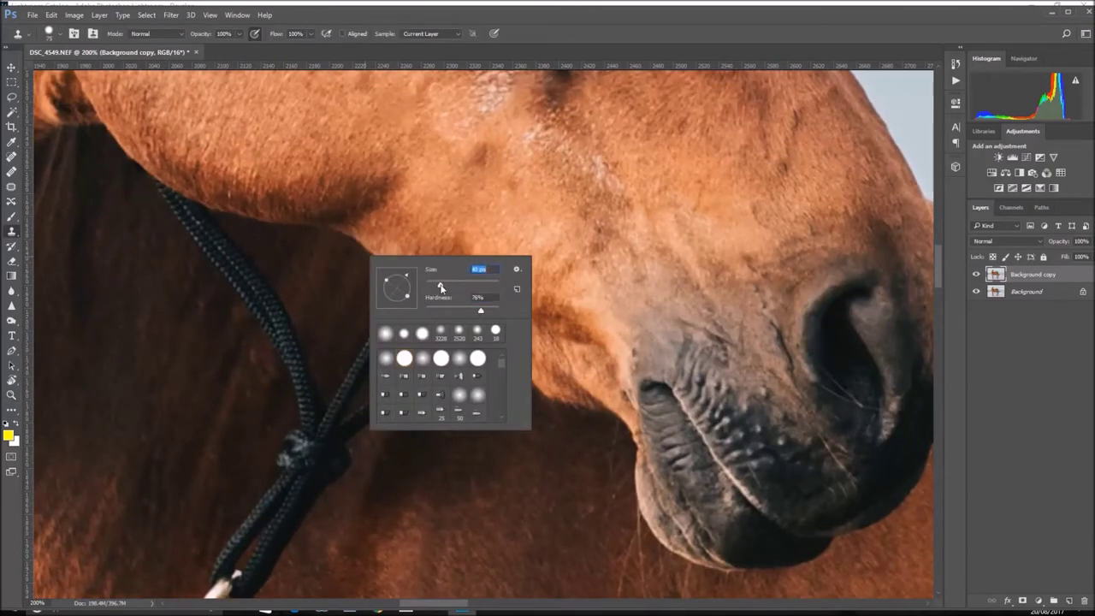
key("Return")
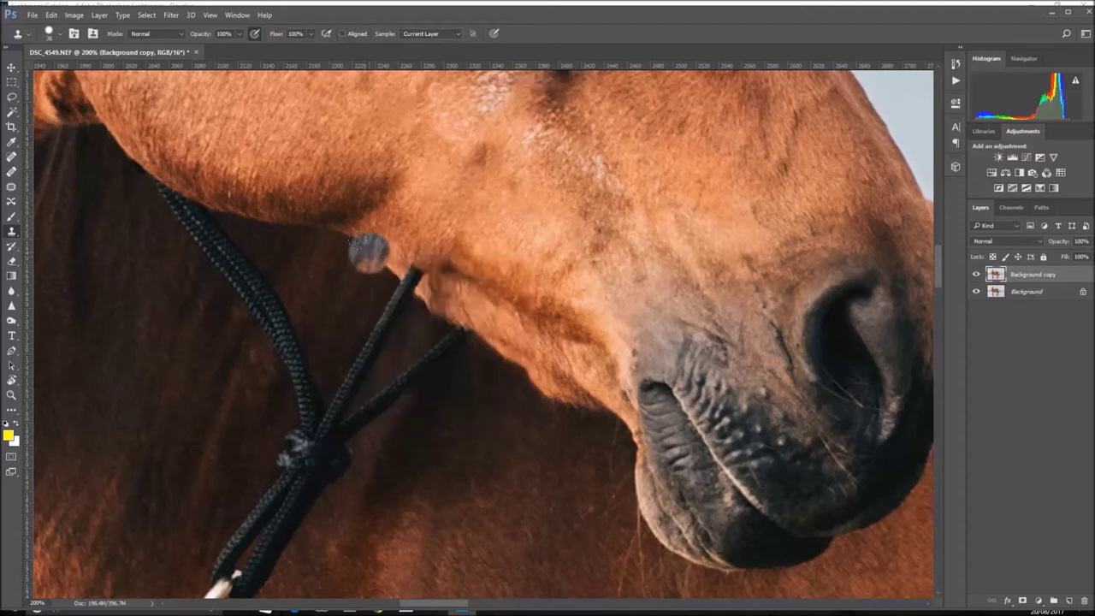
Clone the rope tip out near the throat from clean coat, undoing a stray patch.
left_click(52, 14)
left_click(369, 253)
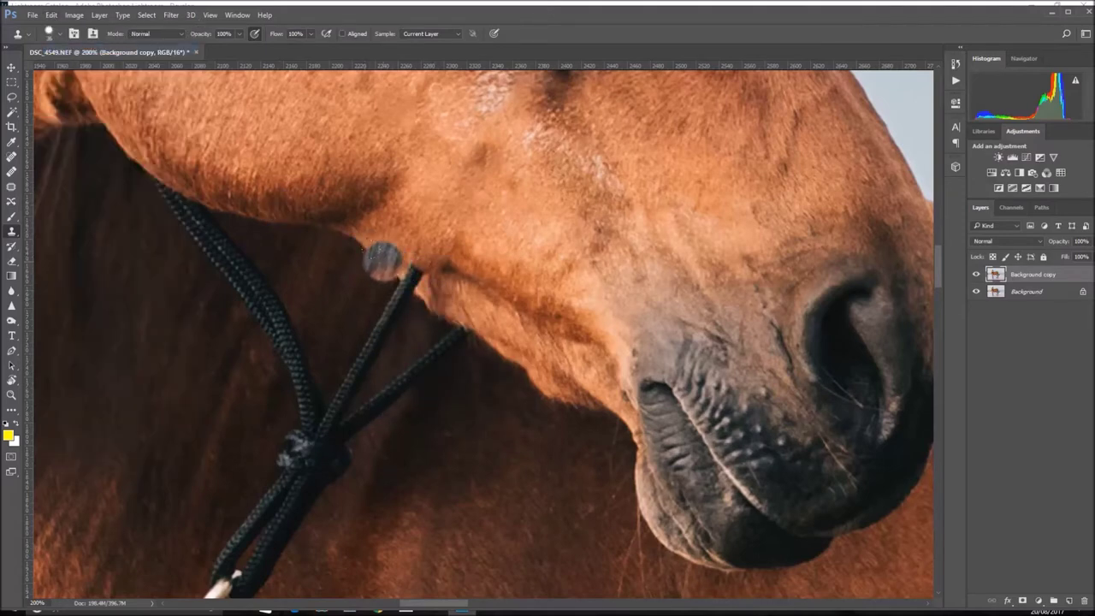
right_click(384, 254)
key("Return")
left_click(400, 281)
left_click_drag(470, 332, 453, 338)
left_click(512, 413)
key("ctrl+z")
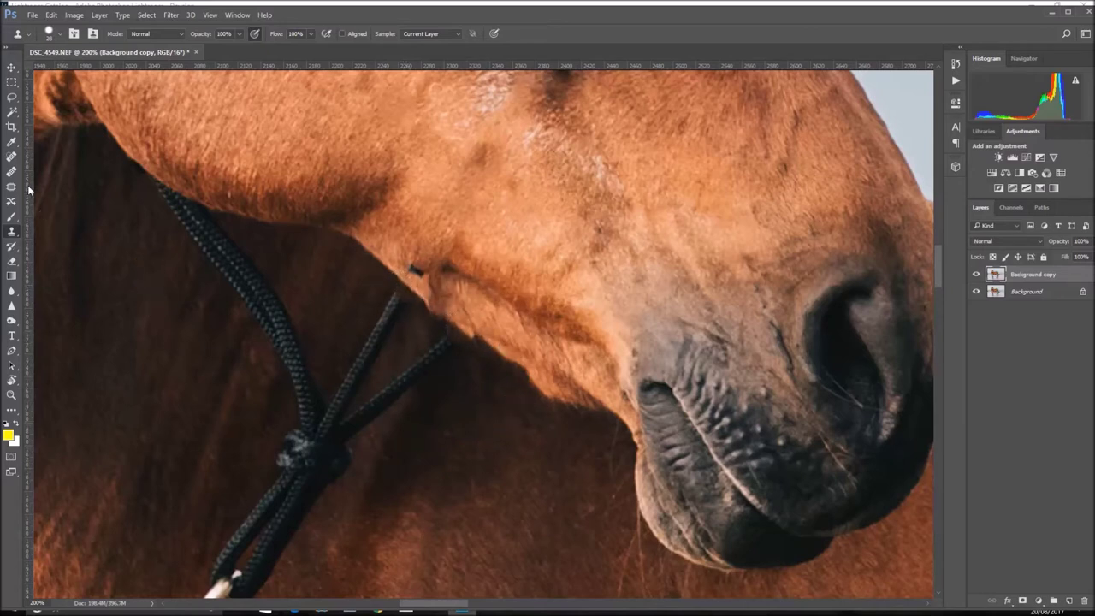
Heal the dark blemish by the jaw with the Healing Brush.
key("j")
right_click(454, 257)
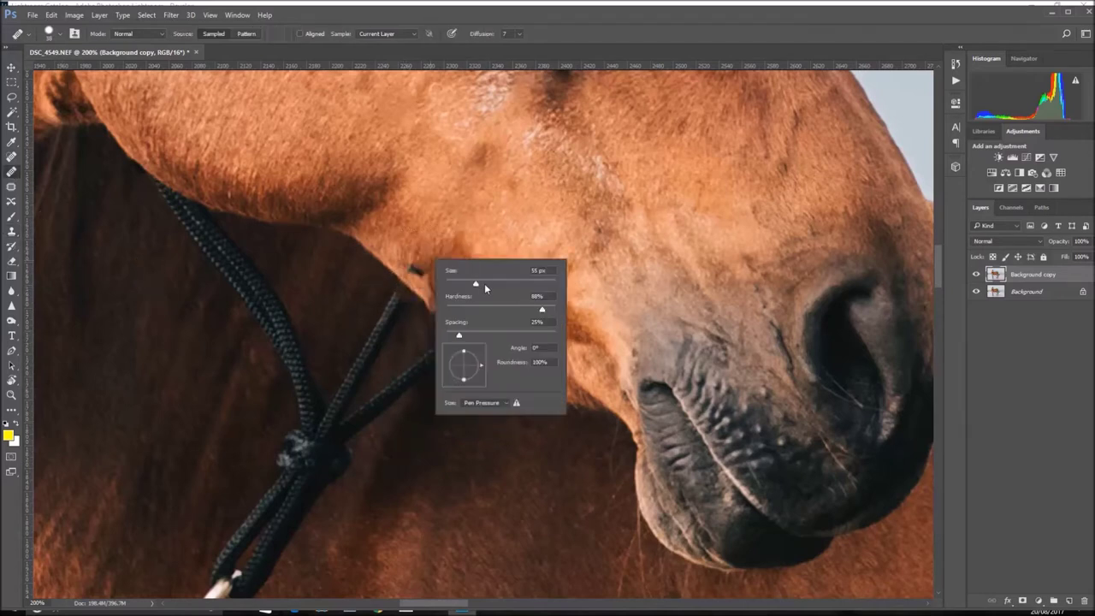
key("Return")
left_click(415, 270)
key("shift+j")
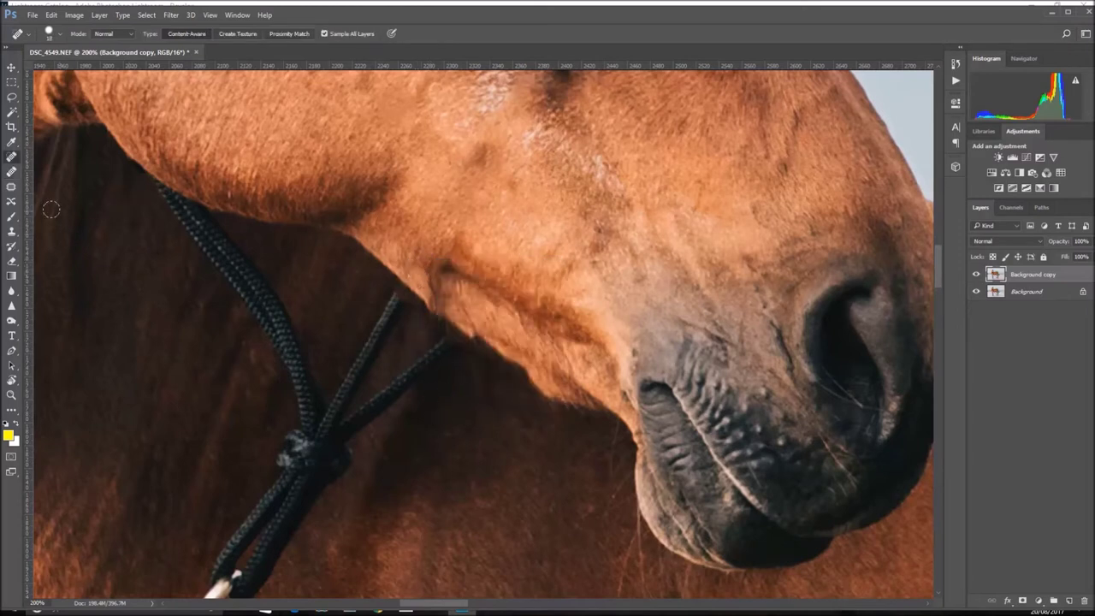
key("s")
Clone out the rope's top end under the jaw, then fit the photo on screen.
right_click(153, 205)
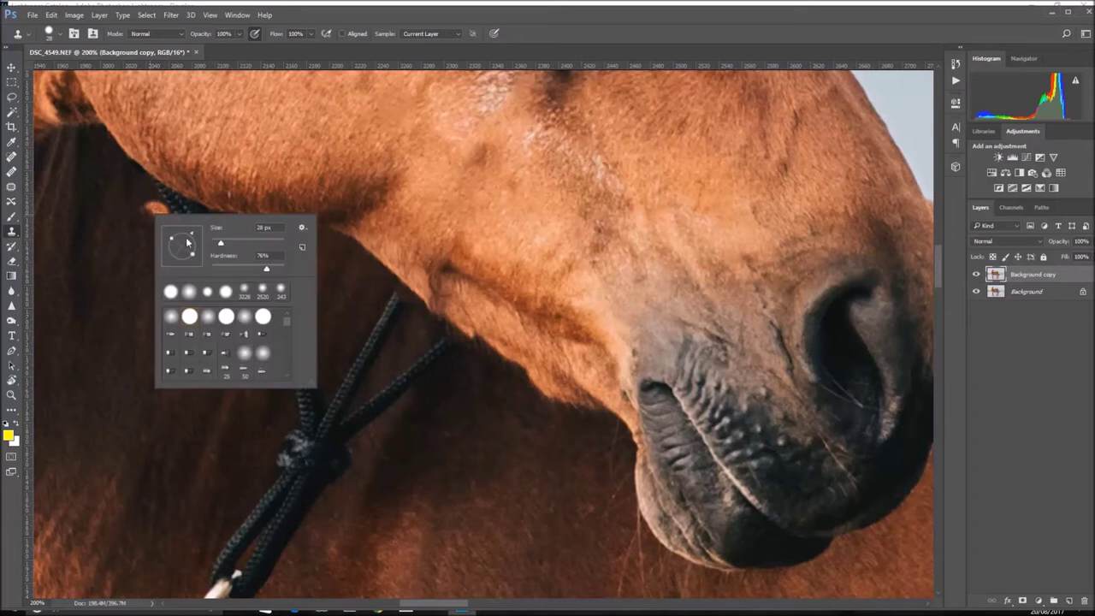
left_click(265, 270)
key("Return")
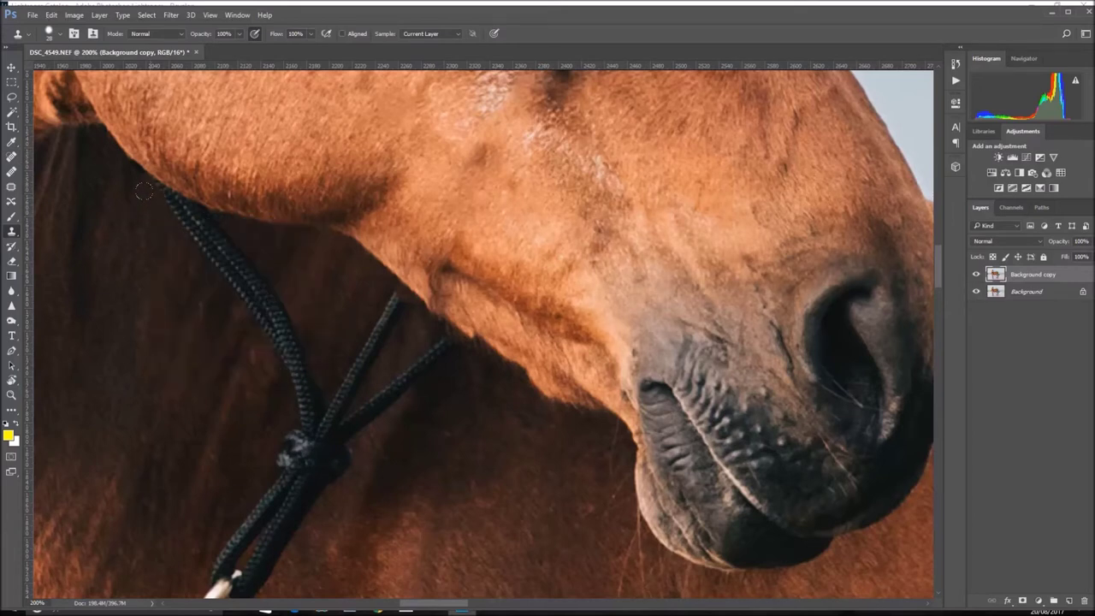
left_click_drag(205, 227, 192, 216)
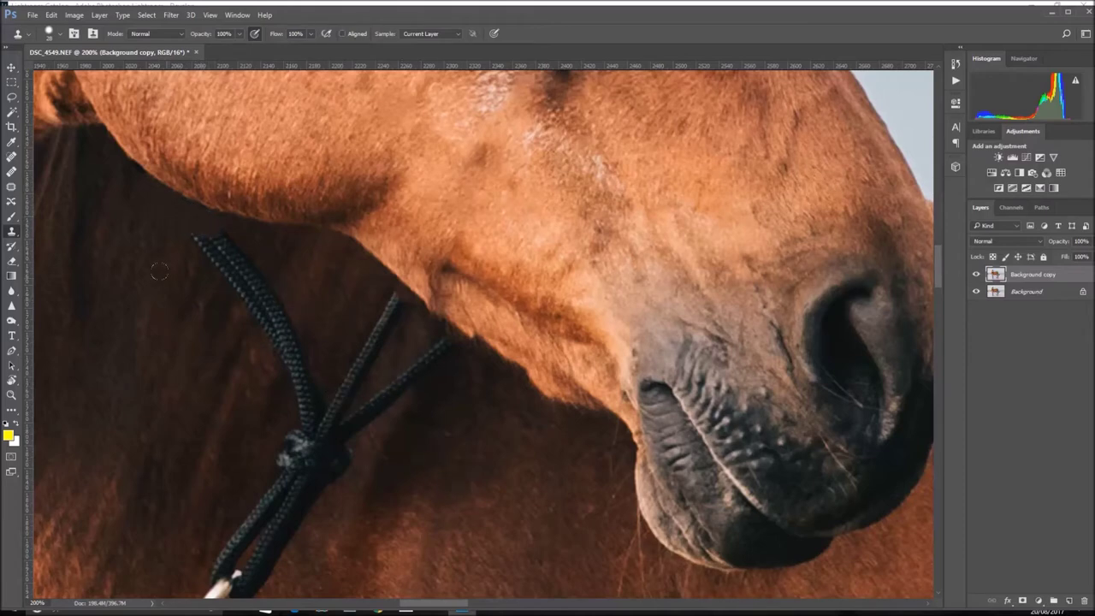
left_click(12, 395)
right_click(252, 326)
left_click(259, 334)
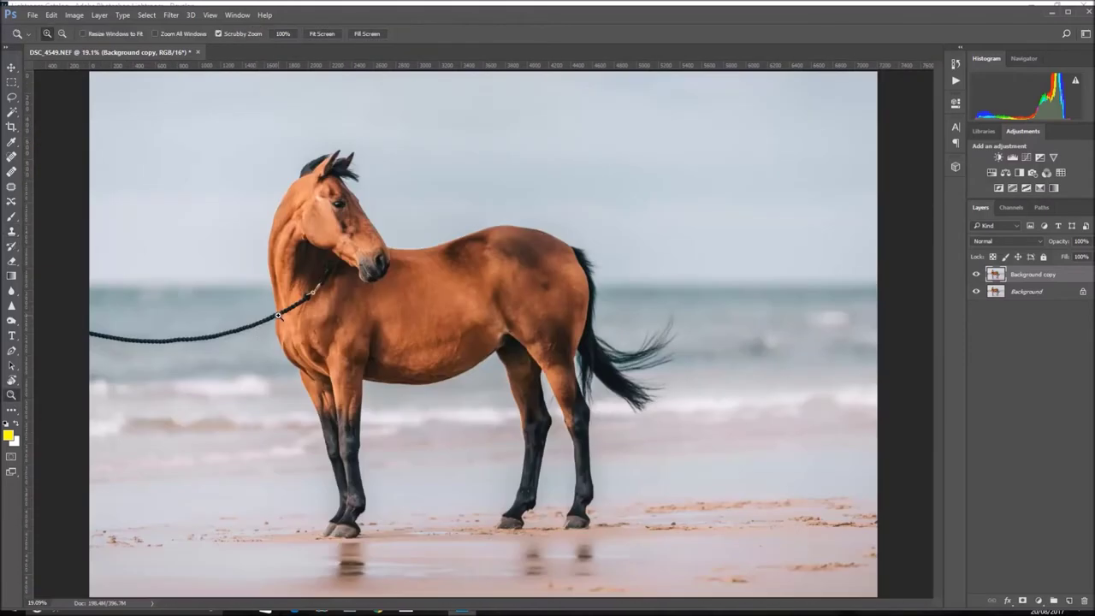
At 100% zoom, clone over the rope where it meets the chest with a larger brush.
left_click(277, 316)
key("s")
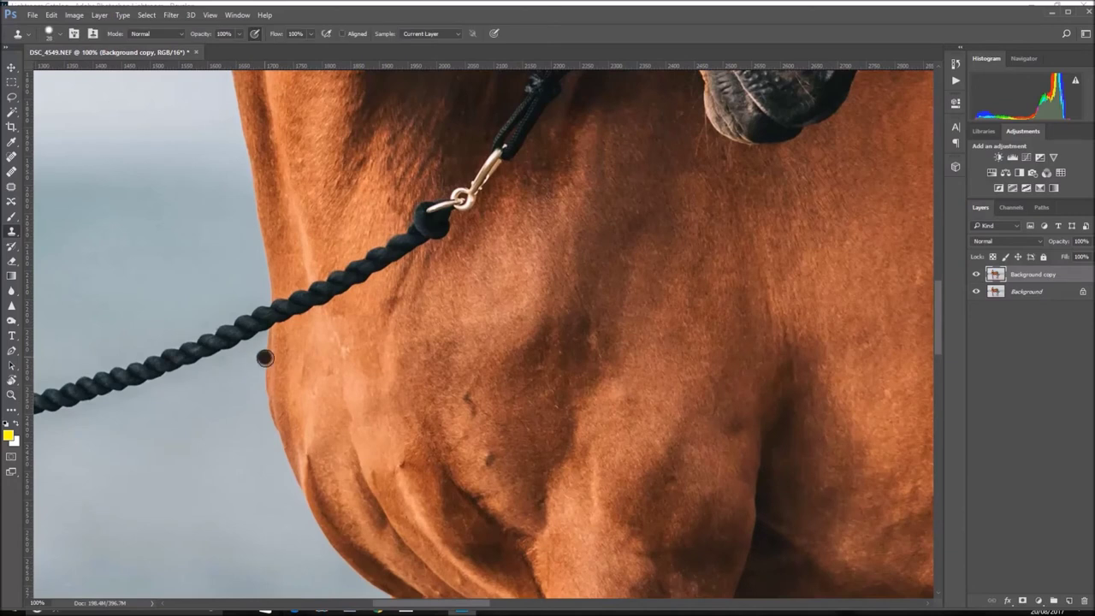
right_click(264, 357)
left_click_drag(332, 383, 336, 383)
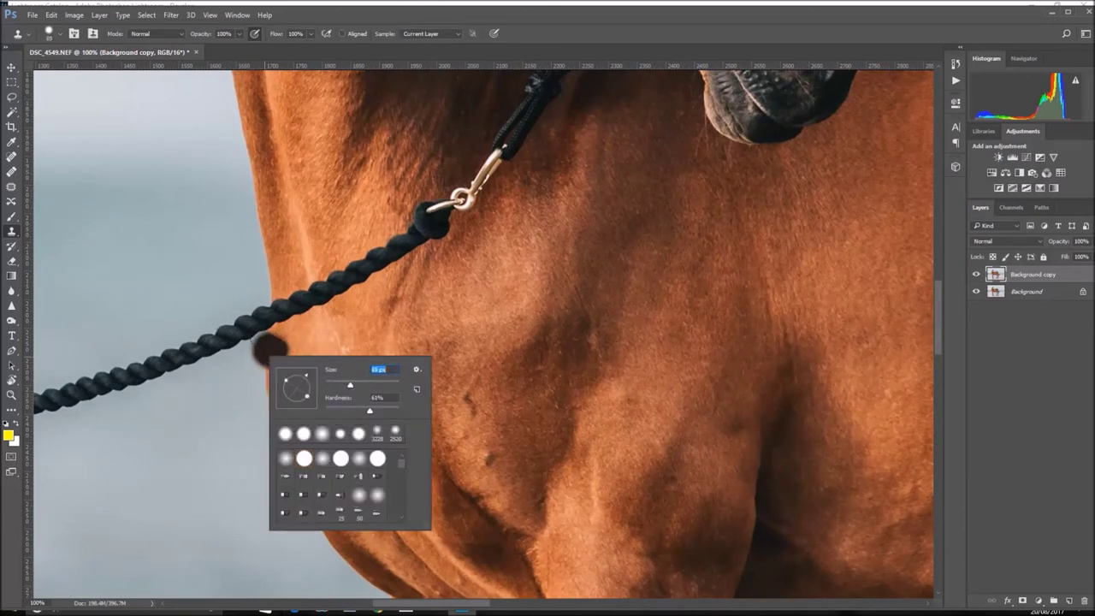
left_click(271, 346)
left_click_drag(270, 338, 262, 305)
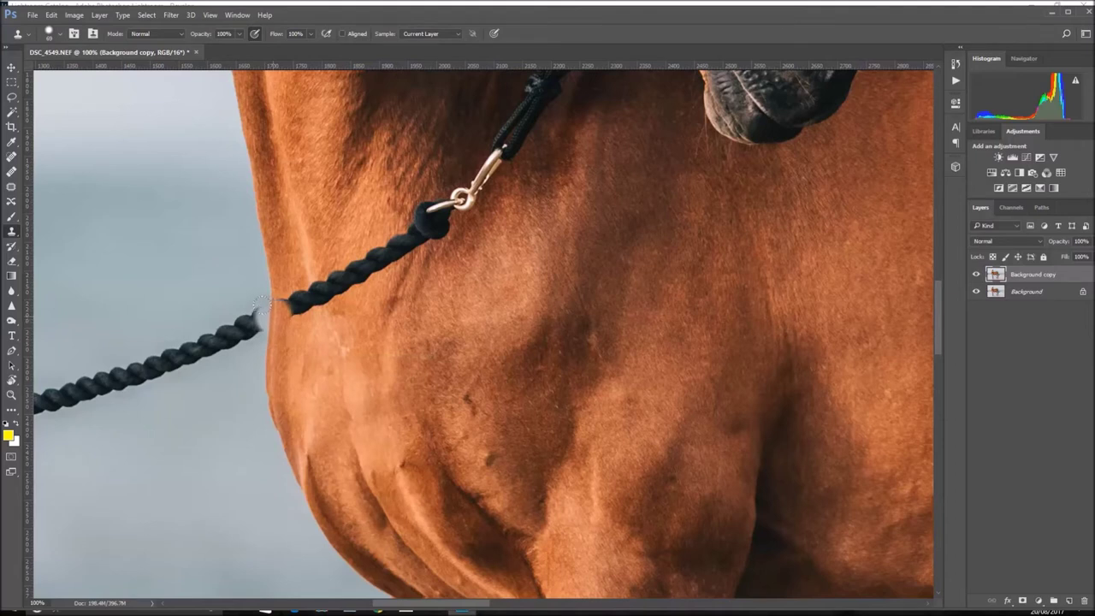
Zoom to the rope left of the horse and spot-heal it away across the sea.
left_click(11, 159)
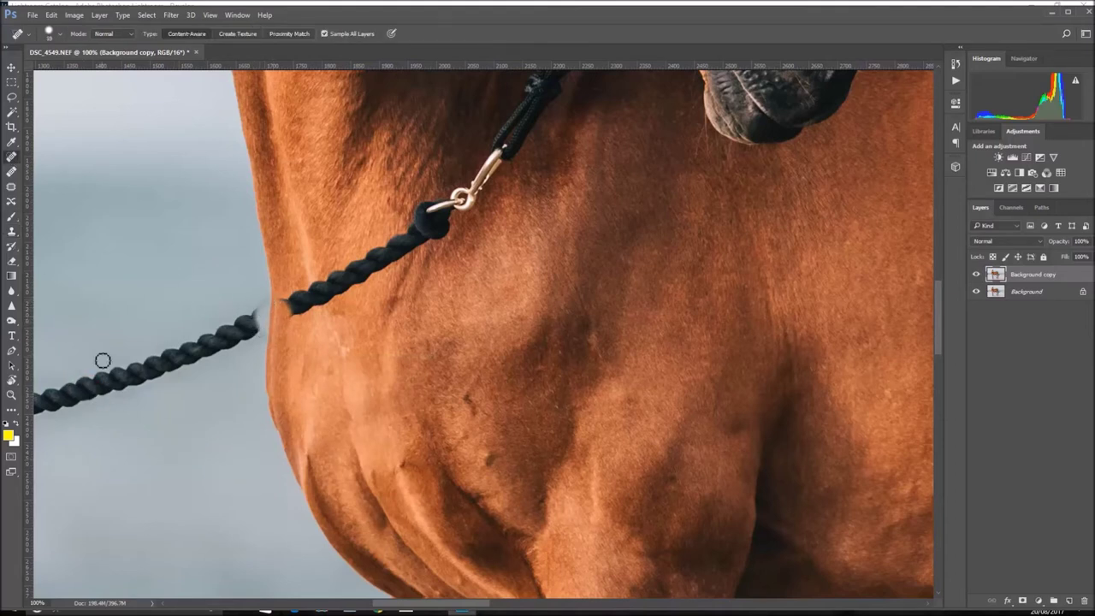
key("z")
key("ctrl+0")
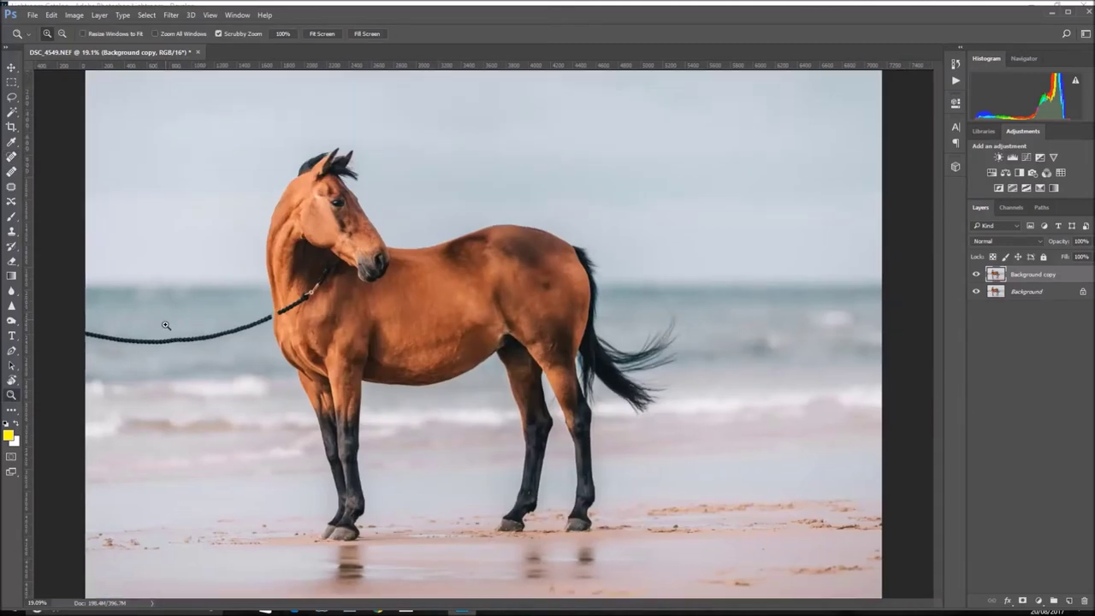
double_click(166, 325)
left_click(11, 156)
right_click(284, 316)
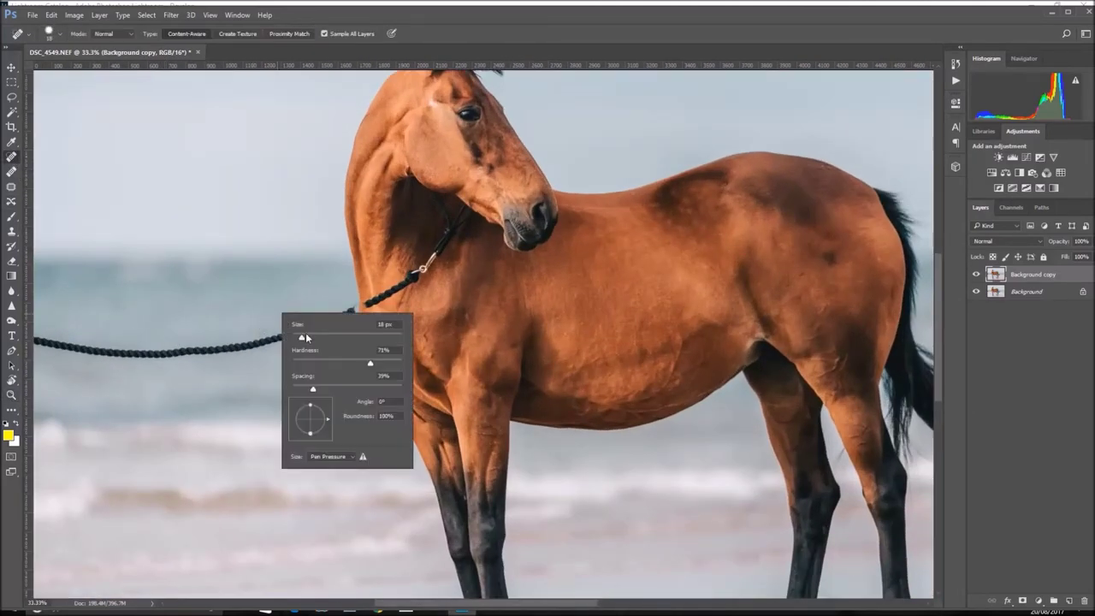
key("Return")
mouse_move(349, 308)
left_mouse_down()
mouse_move(316, 330)
mouse_move(214, 349)
mouse_move(39, 341)
mouse_move(113, 360)
left_mouse_up()
left_click_drag(269, 345, 333, 326)
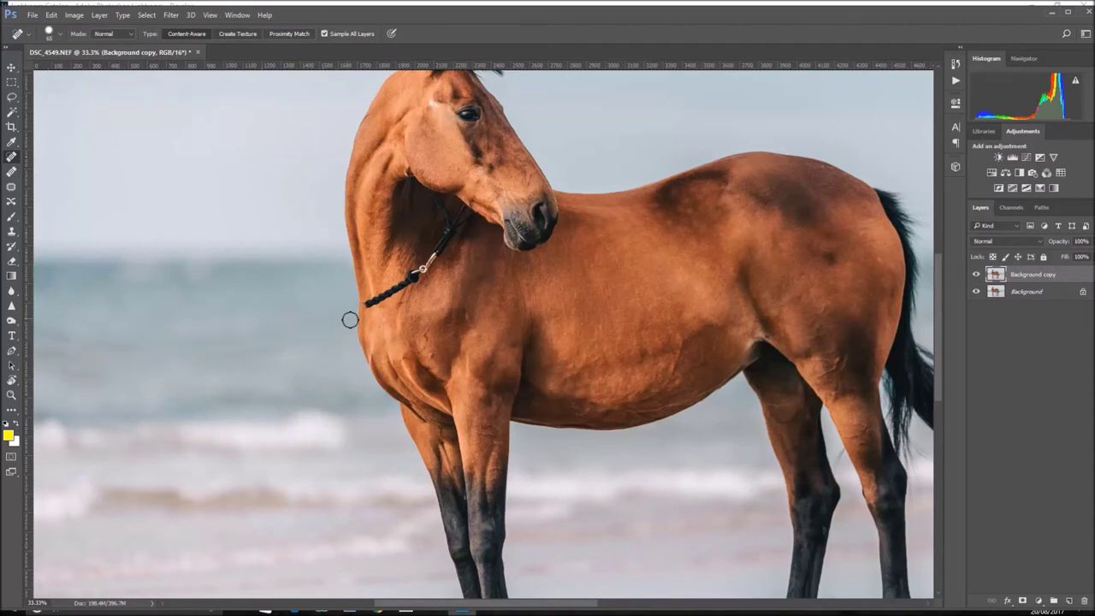
left_click_drag(296, 342, 207, 356)
left_click_drag(154, 354, 96, 342)
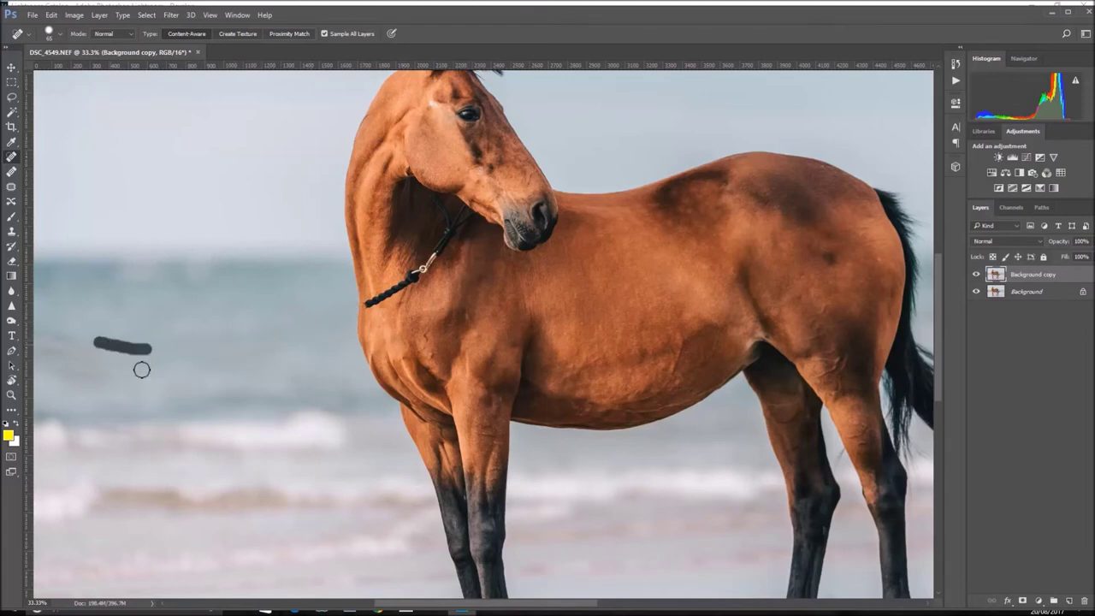
Clone smooth sea over the retouched area using a large, very soft 7% hardness brush.
left_click(11, 232)
right_click(179, 326)
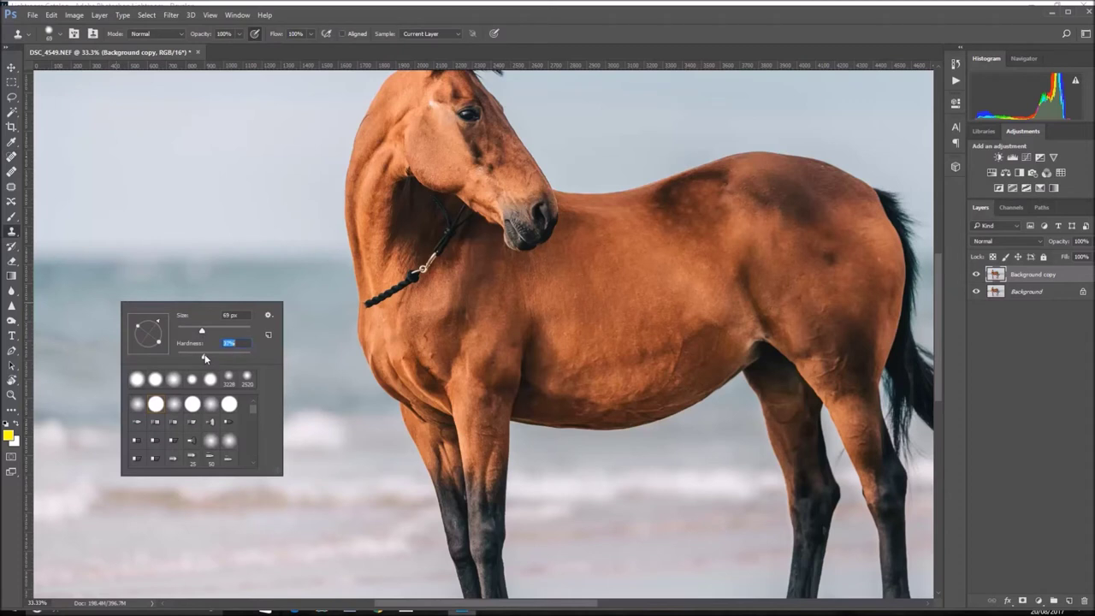
left_click_drag(203, 332, 225, 331)
key("Return")
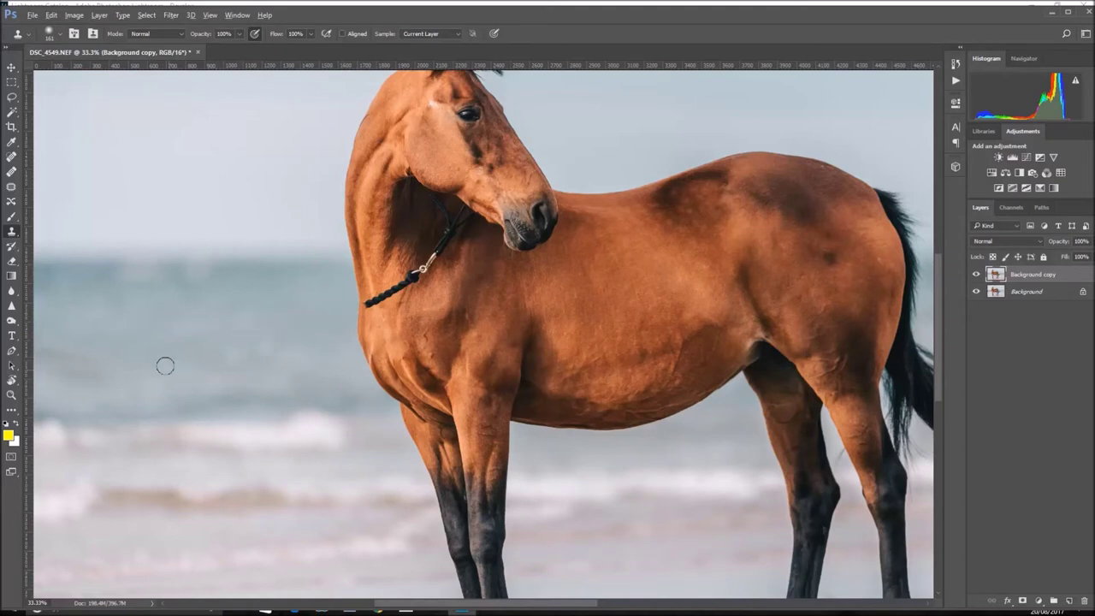
left_click_drag(120, 350, 68, 352)
left_click(11, 394)
right_click(316, 304)
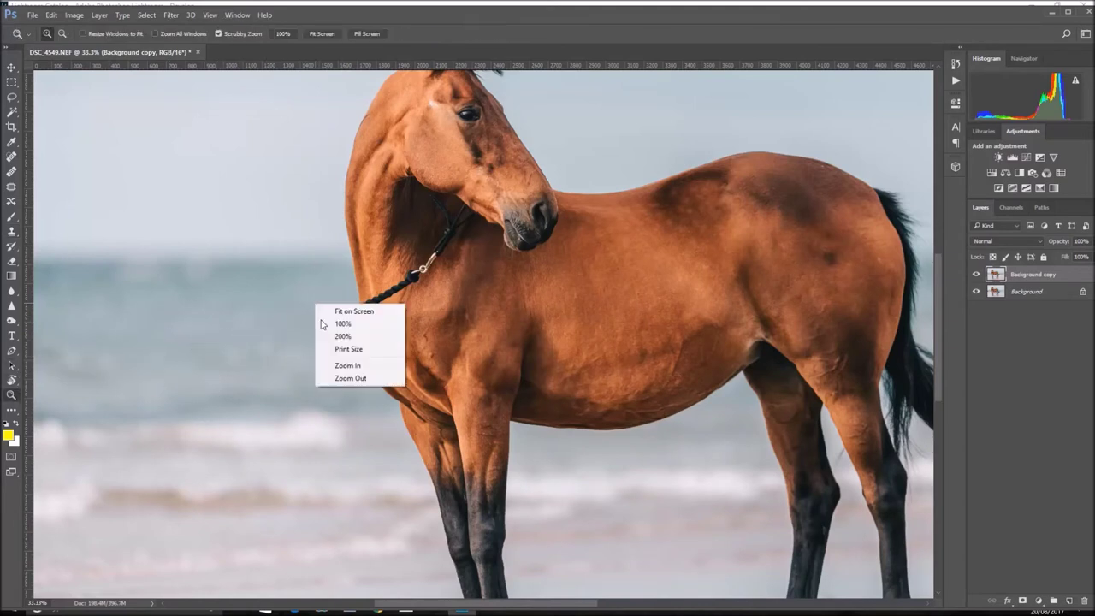
Zoom to the chest and neck and spot-heal the rope and halter remnants near the jaw.
left_click(331, 311)
left_click_drag(331, 311, 294, 286)
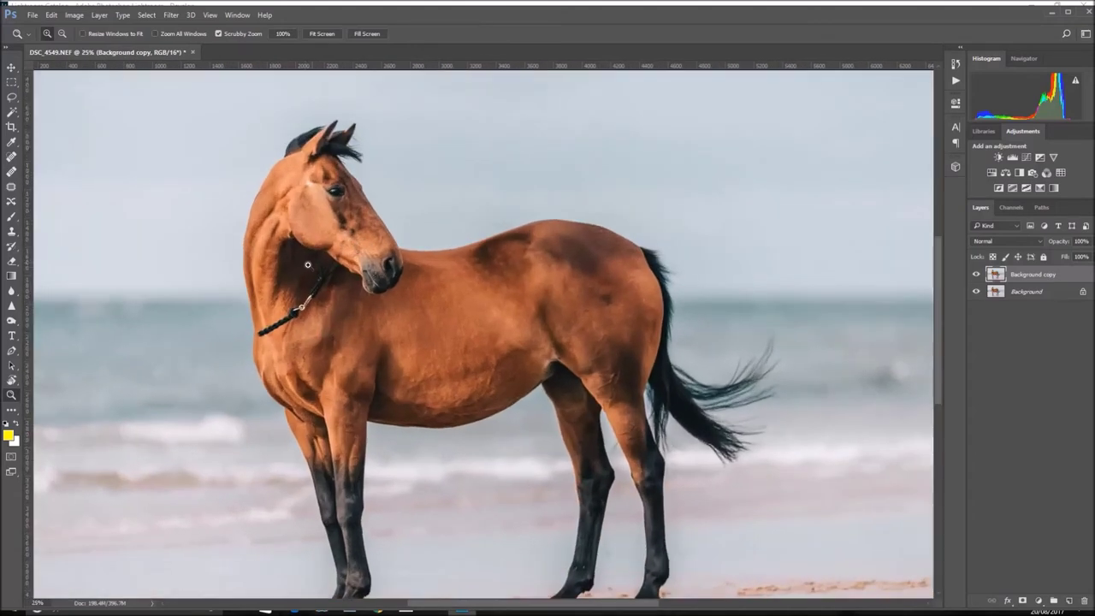
key("j")
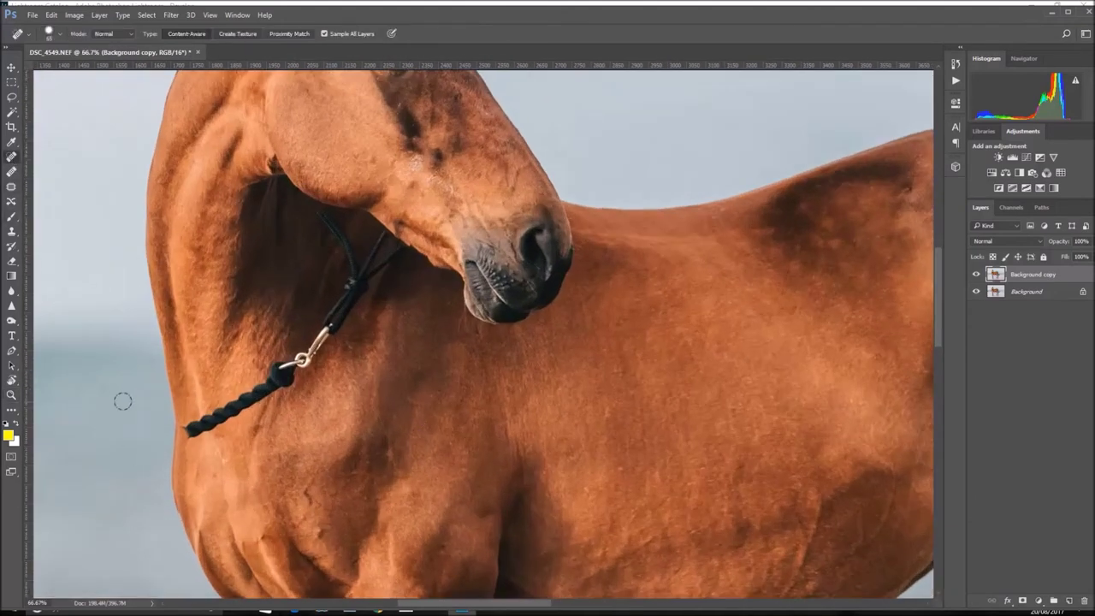
mouse_move(182, 427)
left_mouse_down()
mouse_move(323, 321)
mouse_move(348, 278)
mouse_move(330, 225)
mouse_move(363, 283)
left_mouse_up()
mouse_move(378, 237)
left_mouse_down()
mouse_move(359, 287)
mouse_move(382, 257)
mouse_move(363, 281)
left_mouse_up()
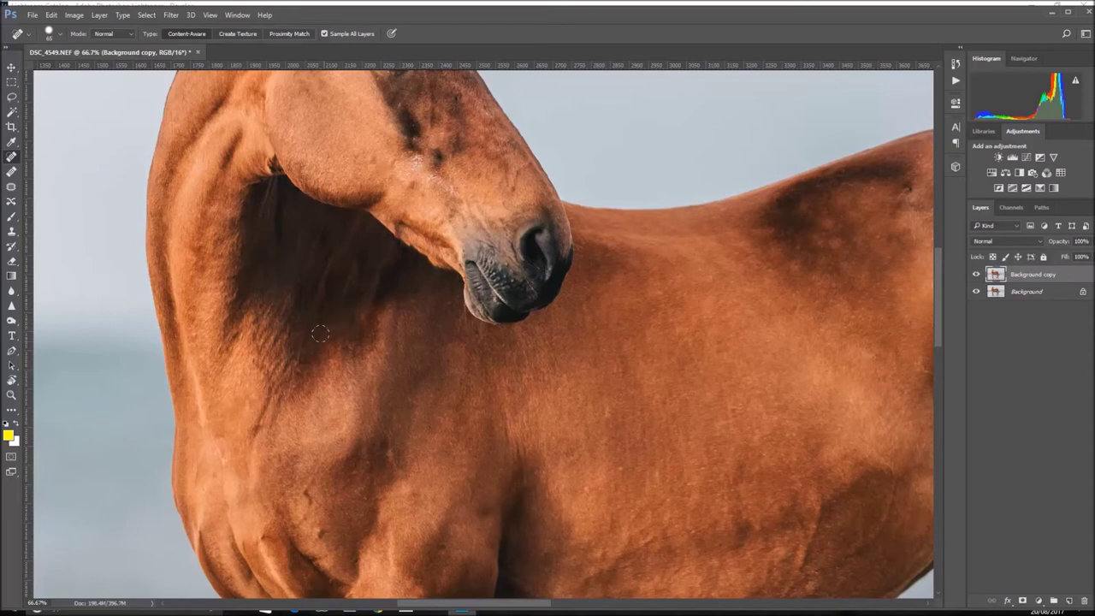
Zoom closely on the throat, shrink the Clone Stamp to clean it, then fit on screen.
key("z")
key("ctrl+0")
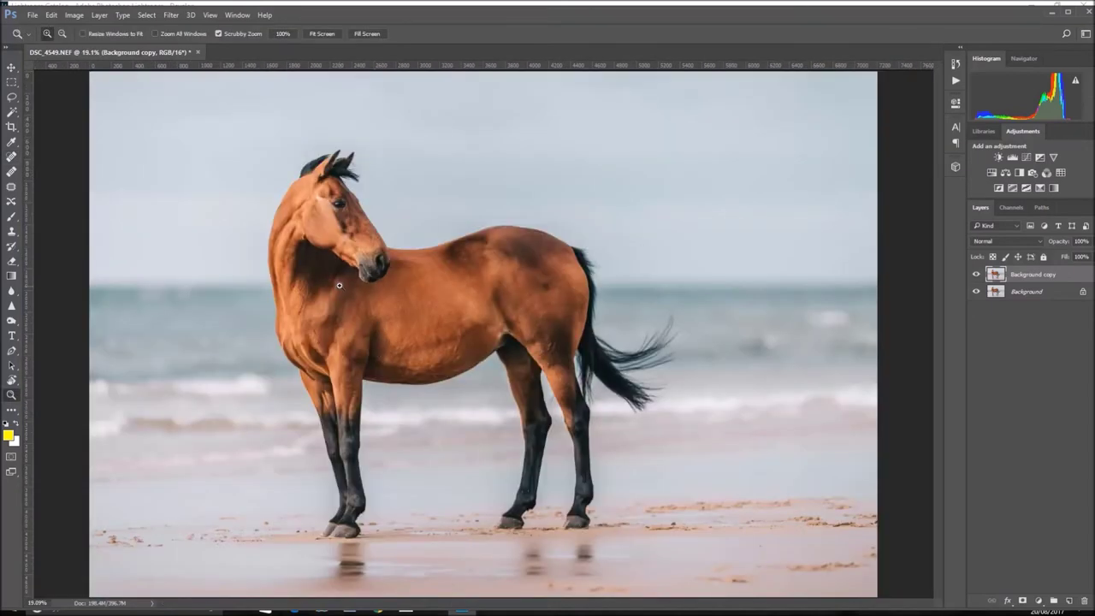
left_click_drag(334, 272, 344, 292)
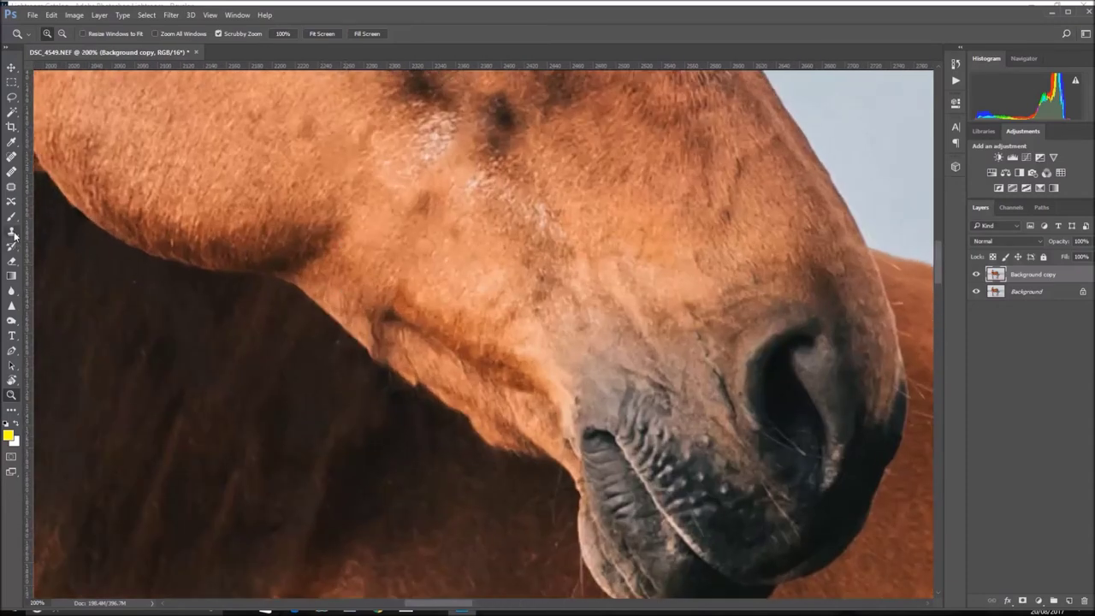
left_click(12, 232)
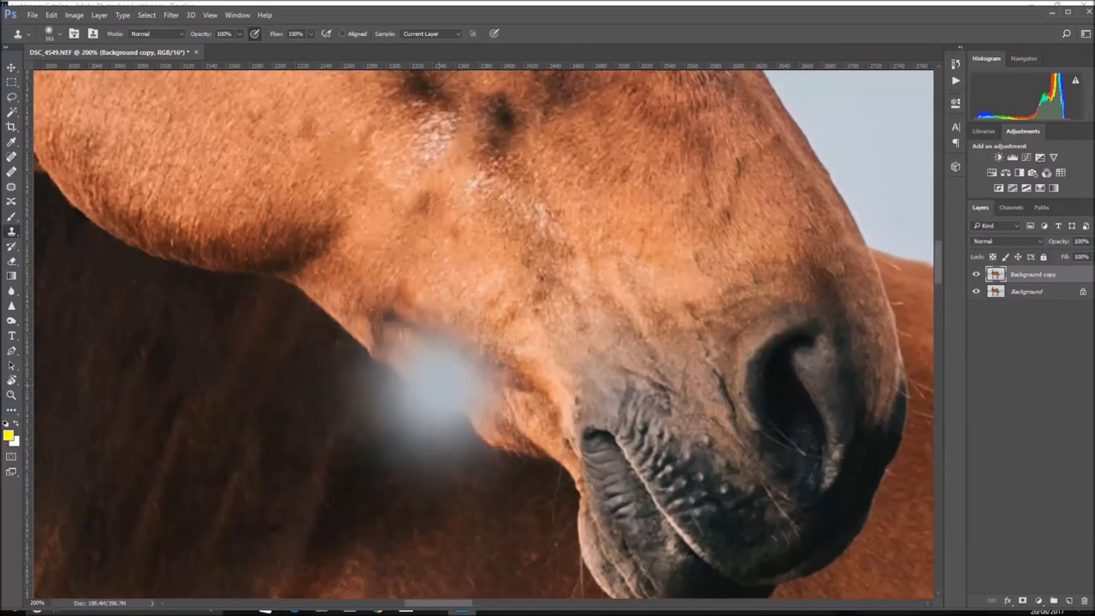
right_click(443, 384)
left_click_drag(521, 414, 510, 415)
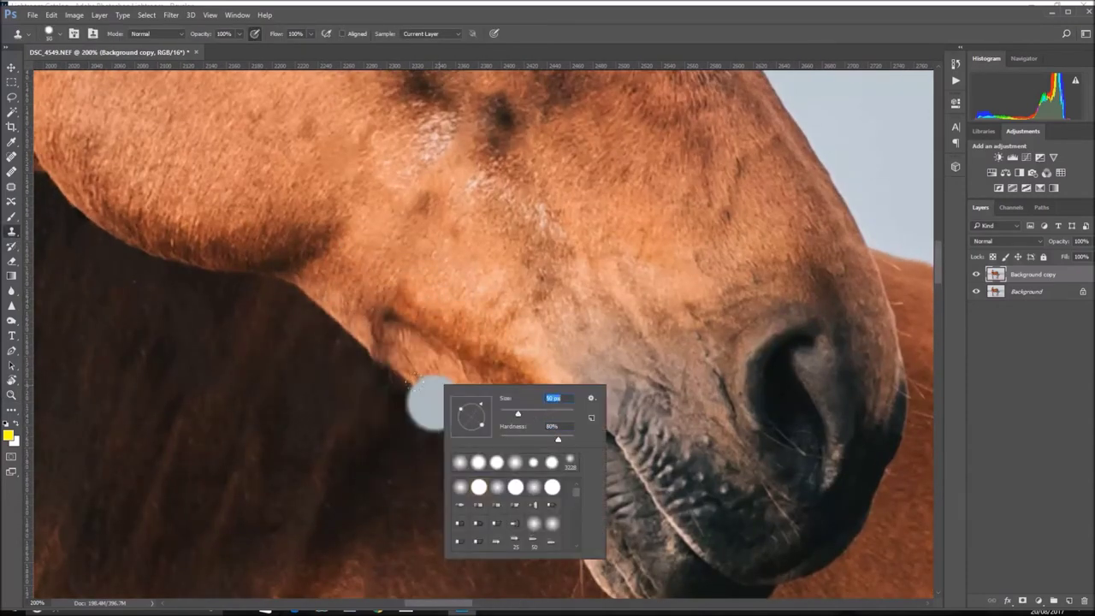
key("Return")
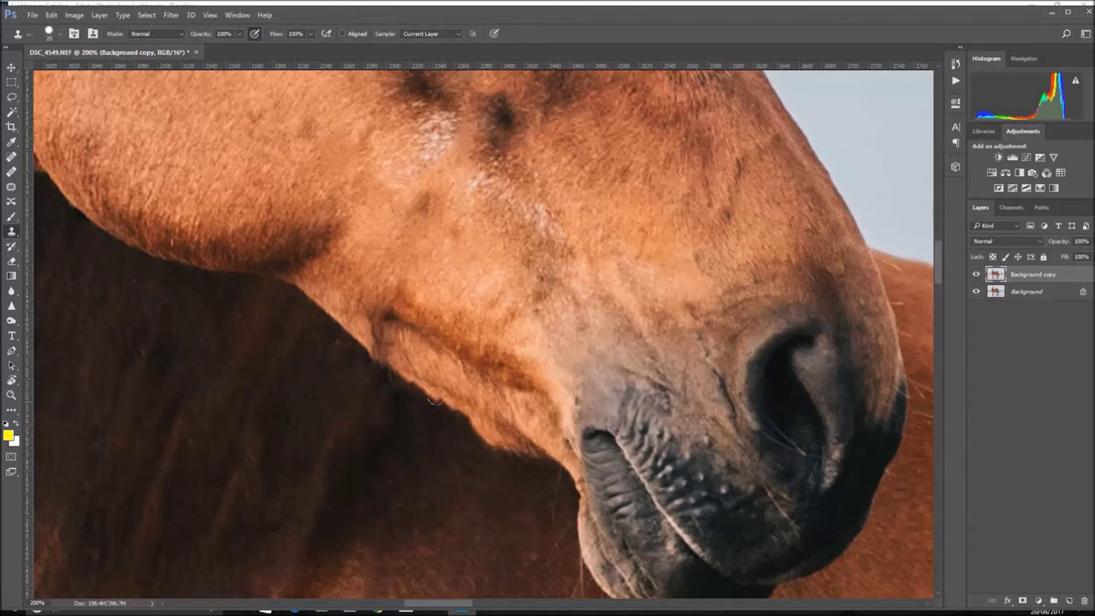
left_click(12, 394)
right_click(300, 333)
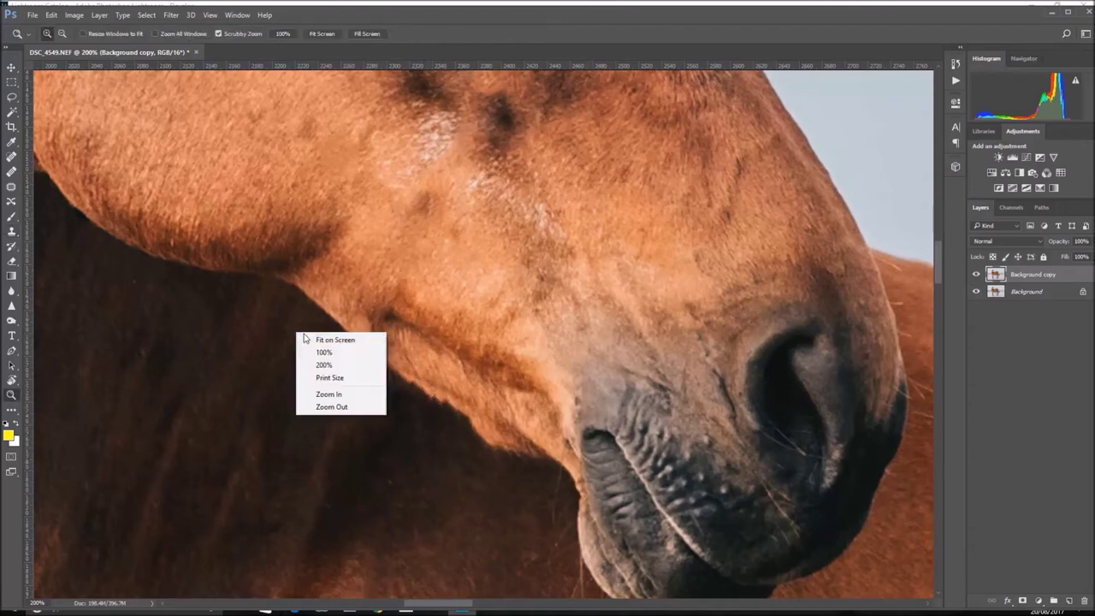
left_click(304, 340)
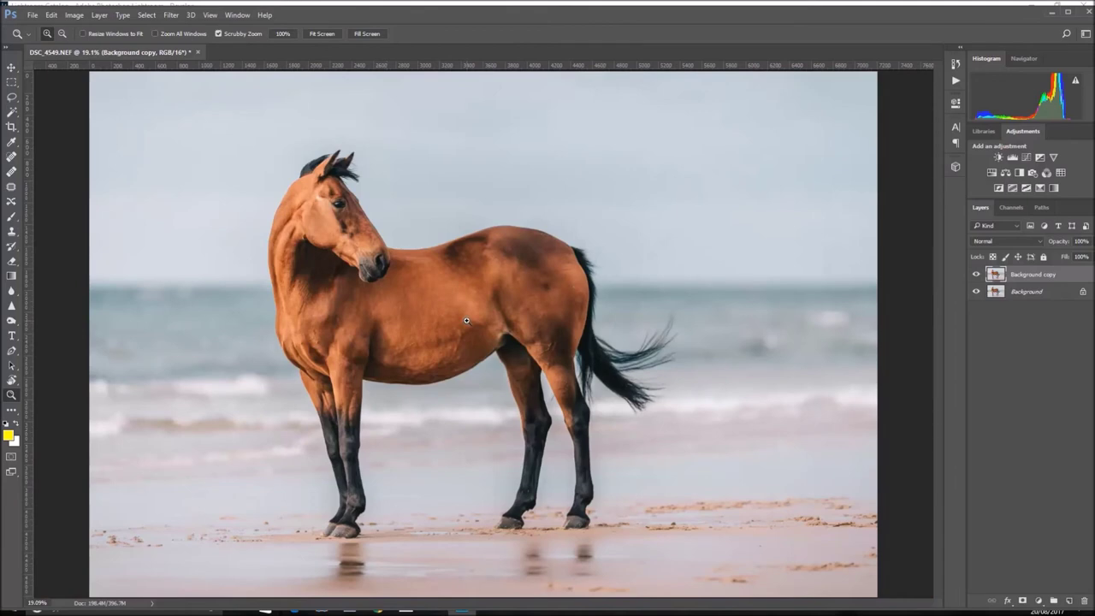
left_click(350, 212)
left_click(347, 210)
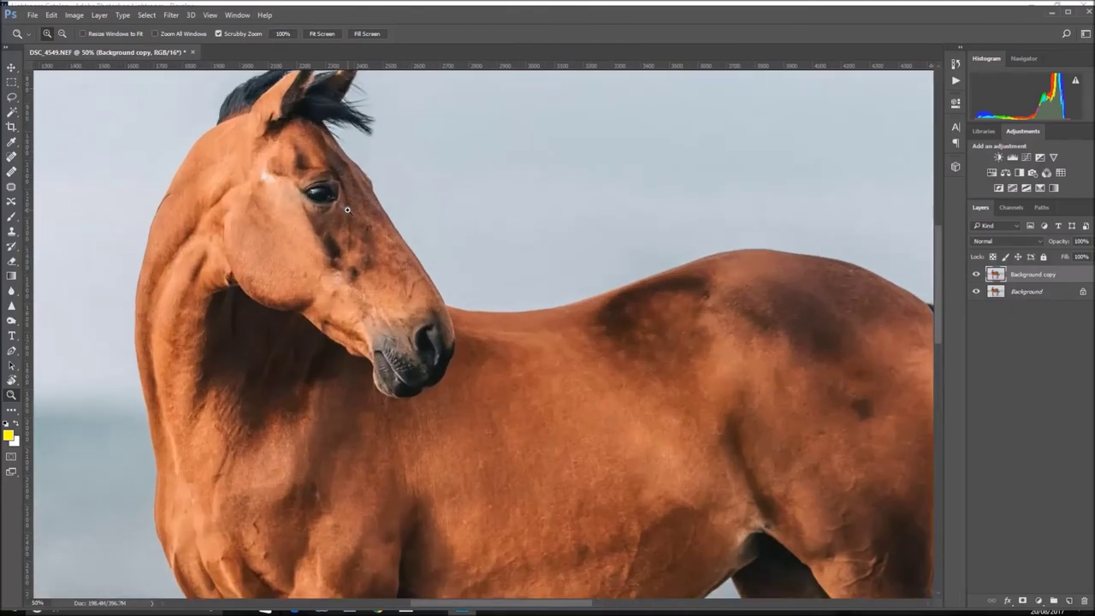
left_click(12, 159)
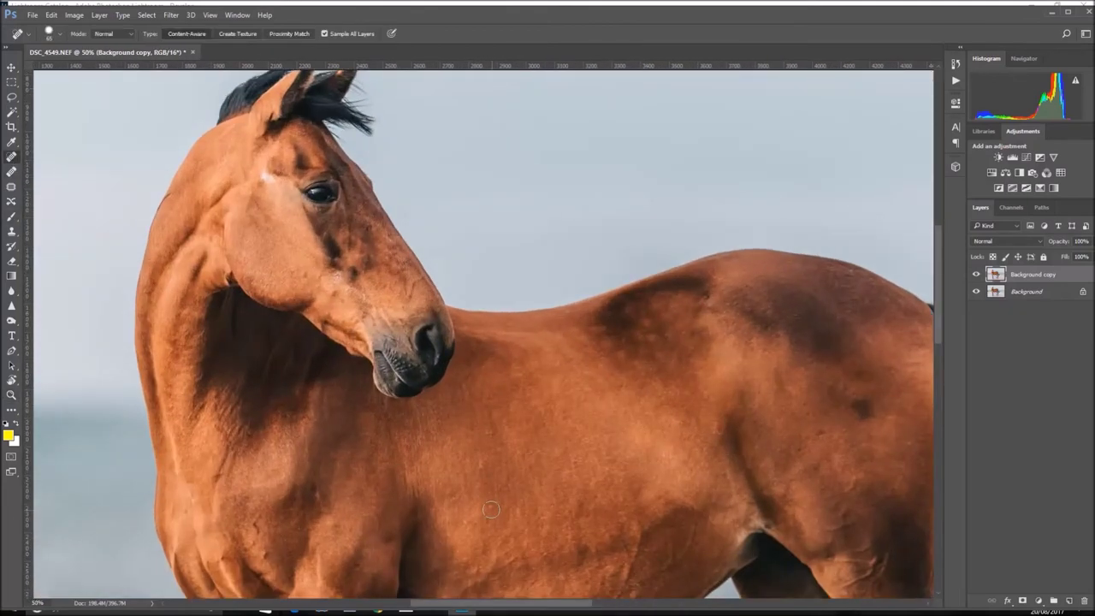
right_click(492, 508)
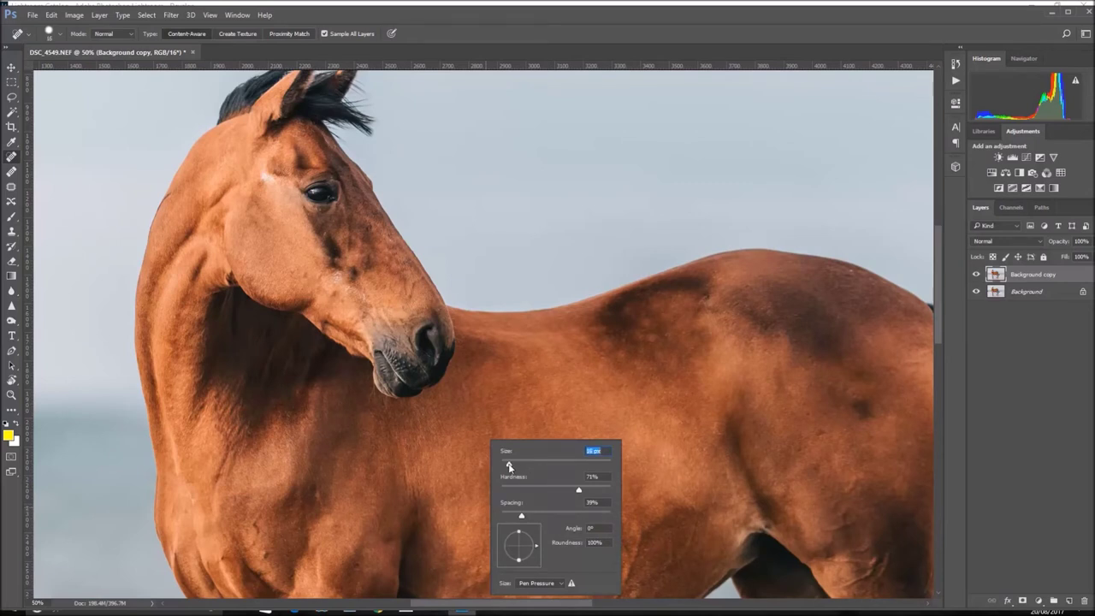
left_click_drag(509, 466, 523, 466)
key("Return")
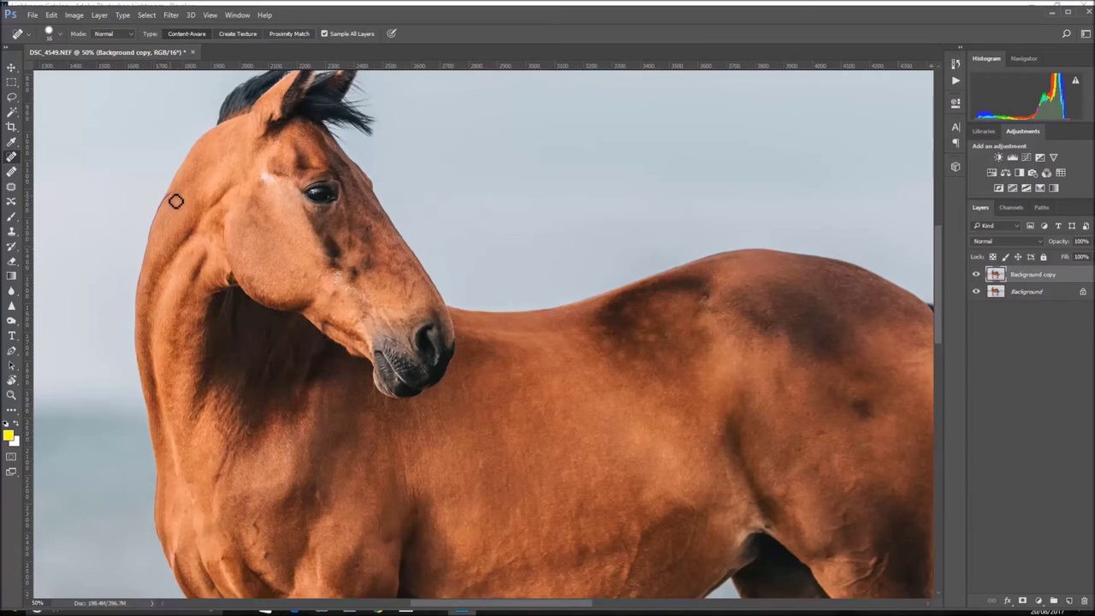
left_click(12, 395)
right_click(364, 404)
left_click(390, 402)
left_click_drag(597, 558, 639, 544)
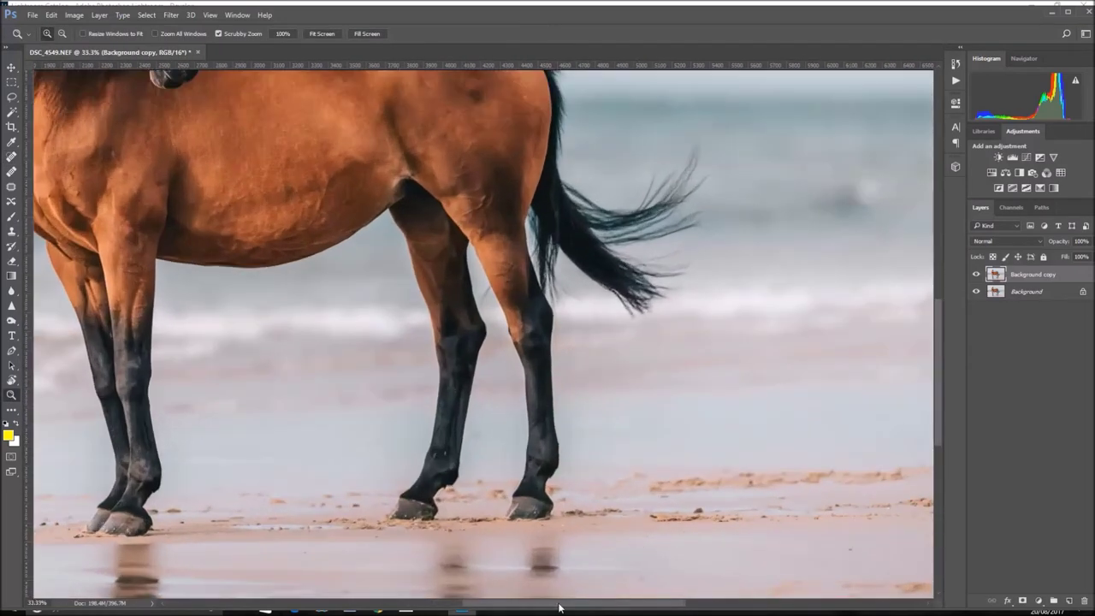
Spot-heal the dark sand marks right of and behind the horse's hind hooves.
left_click_drag(559, 607, 578, 605)
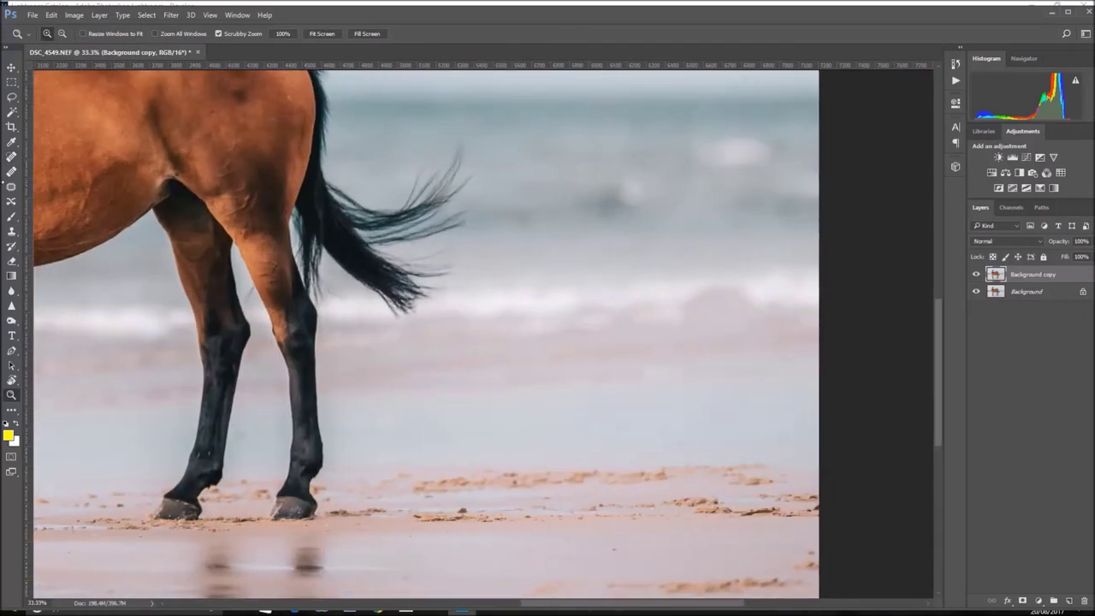
key("j")
right_click(739, 494)
left_click_drag(671, 504, 804, 508)
left_click_drag(729, 519, 785, 518)
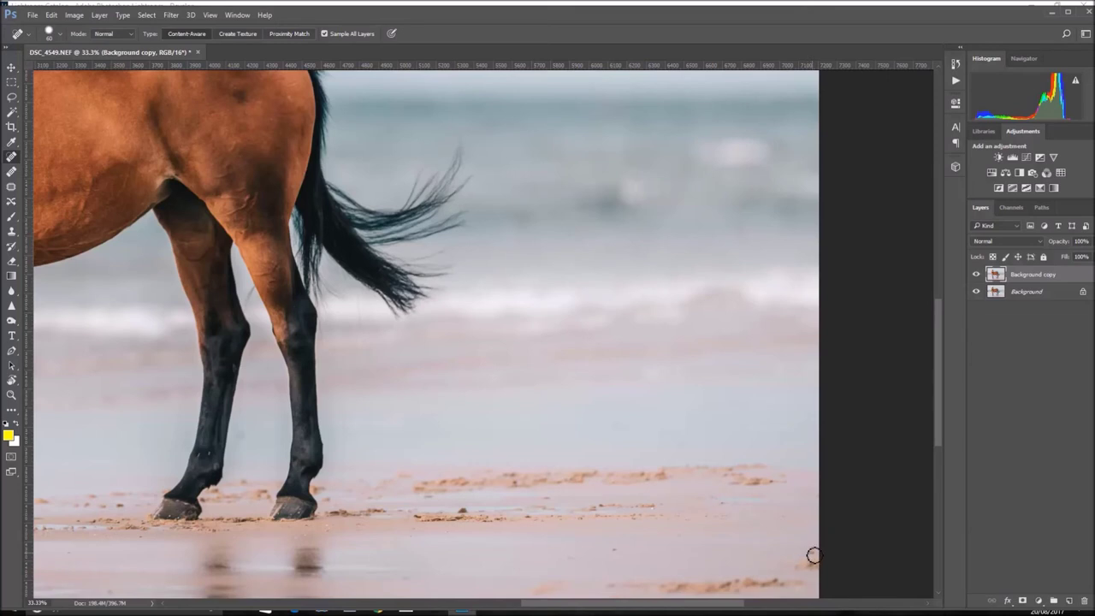
left_click_drag(590, 508, 660, 509)
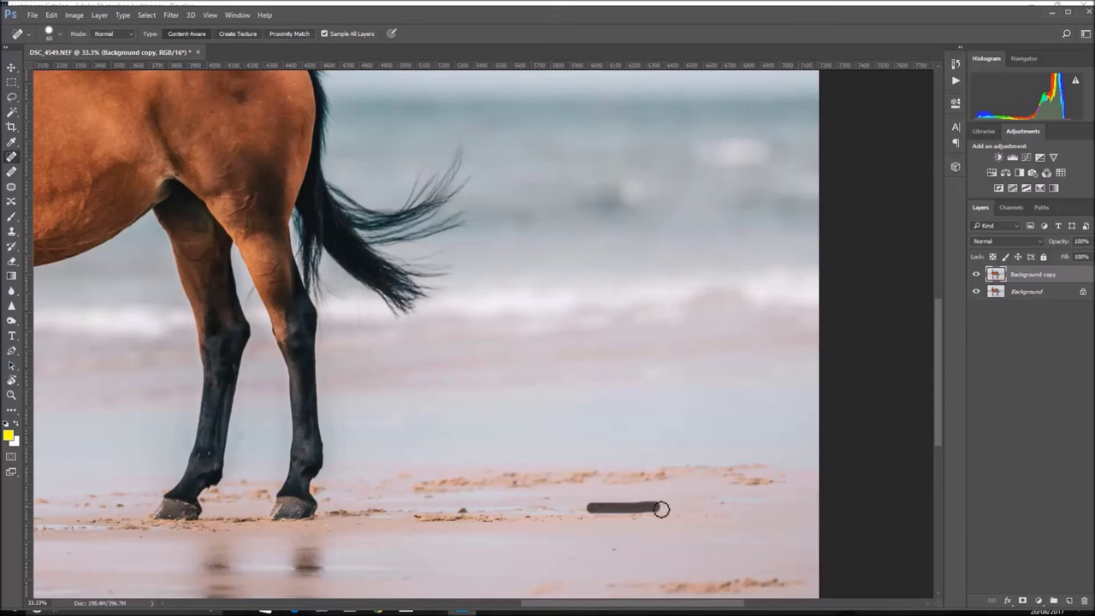
left_click_drag(424, 519, 511, 520)
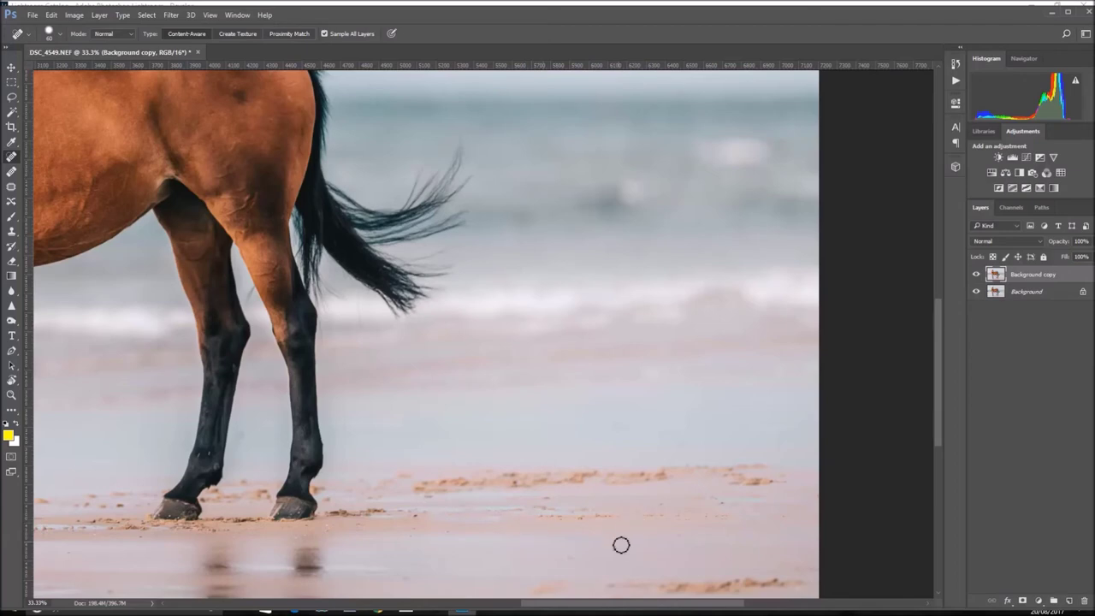
Fit the whole photo on screen using the Zoom tool's canvas menu.
left_click(11, 394)
right_click(505, 395)
left_click(520, 407)
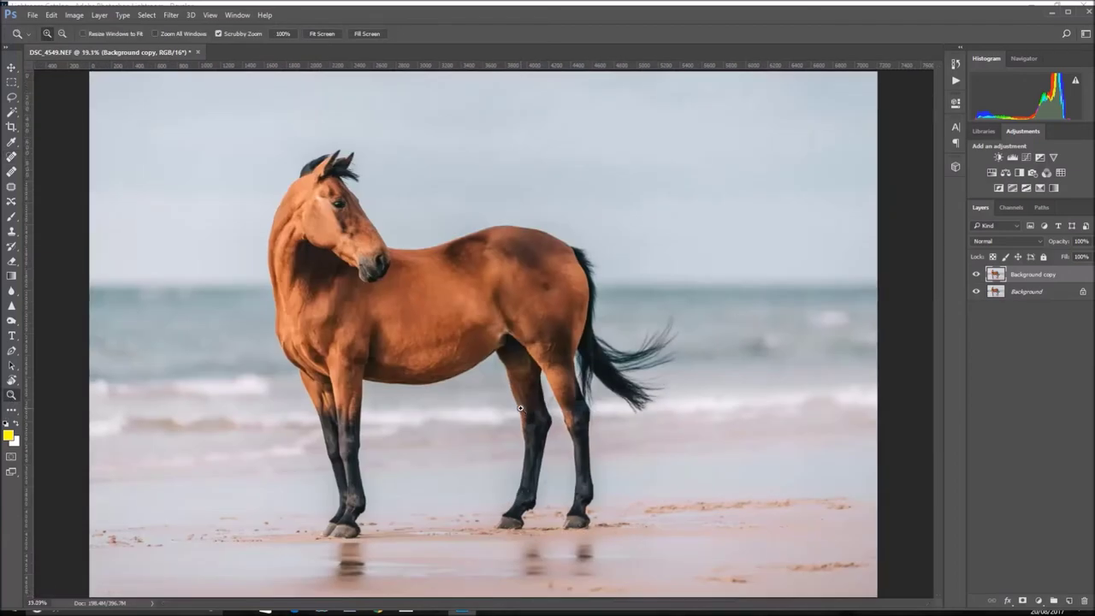
Spot-heal the sand marks on the far left, left of the front hooves.
key("j")
mouse_move(109, 540)
left_mouse_down()
mouse_move(143, 544)
mouse_move(106, 538)
left_mouse_up()
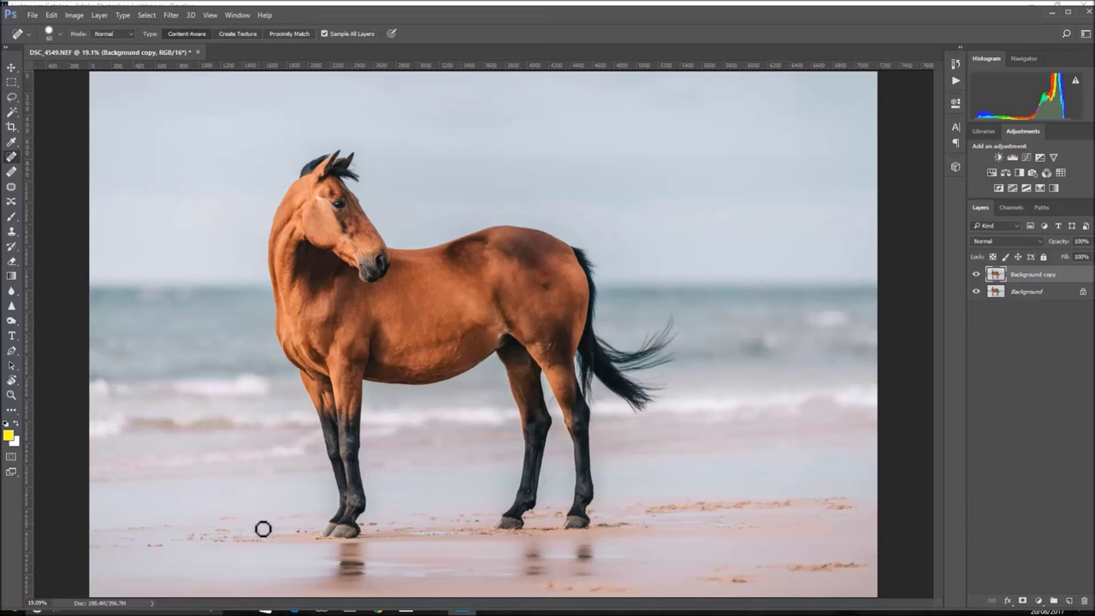
left_click_drag(220, 539, 262, 540)
left_click_drag(144, 547, 169, 551)
left_click_drag(94, 548, 117, 553)
left_click_drag(183, 541, 224, 544)
Resize the healing brush and heal the hoof prints and marks in the right-hand sand.
right_click(469, 536)
key("Return")
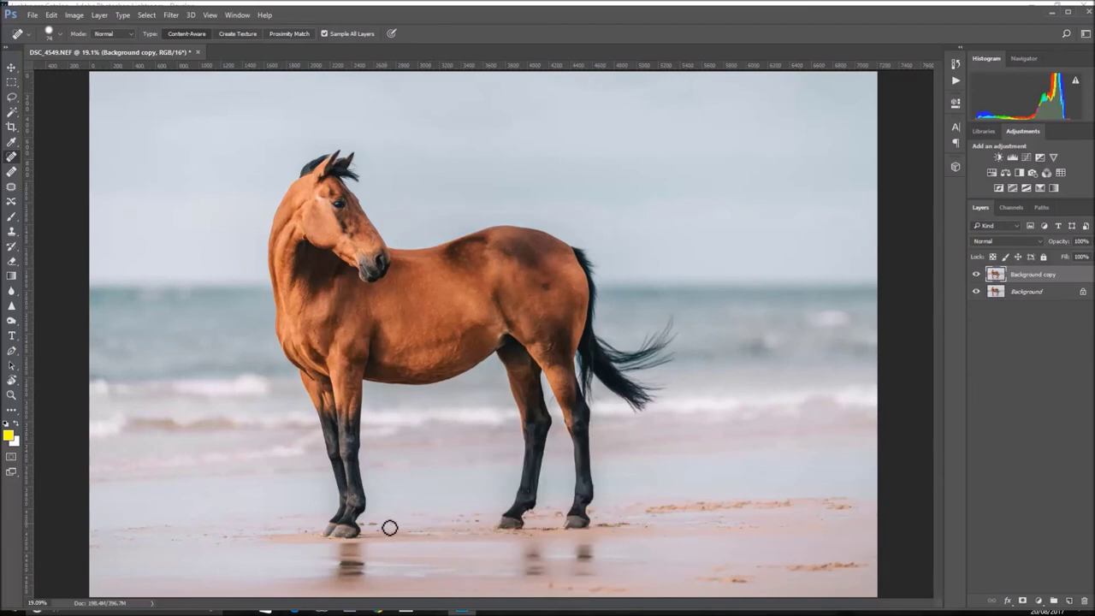
left_click(415, 514)
right_click(769, 553)
mouse_move(694, 583)
left_mouse_down()
mouse_move(786, 567)
mouse_move(867, 573)
left_mouse_up()
left_click(866, 562)
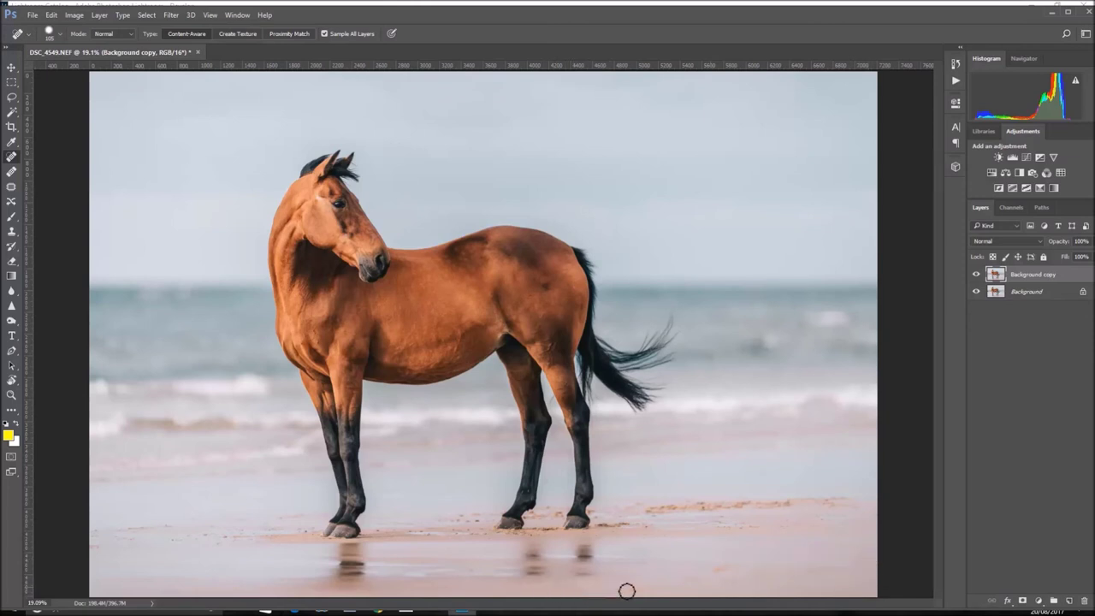
left_click_drag(843, 500, 651, 512)
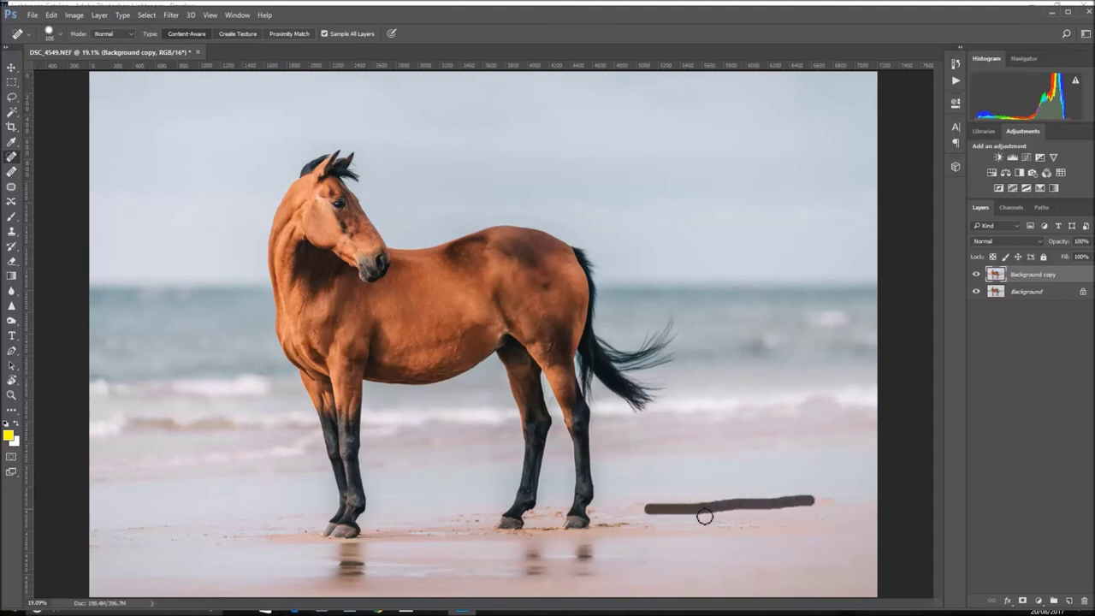
left_click_drag(799, 504, 838, 502)
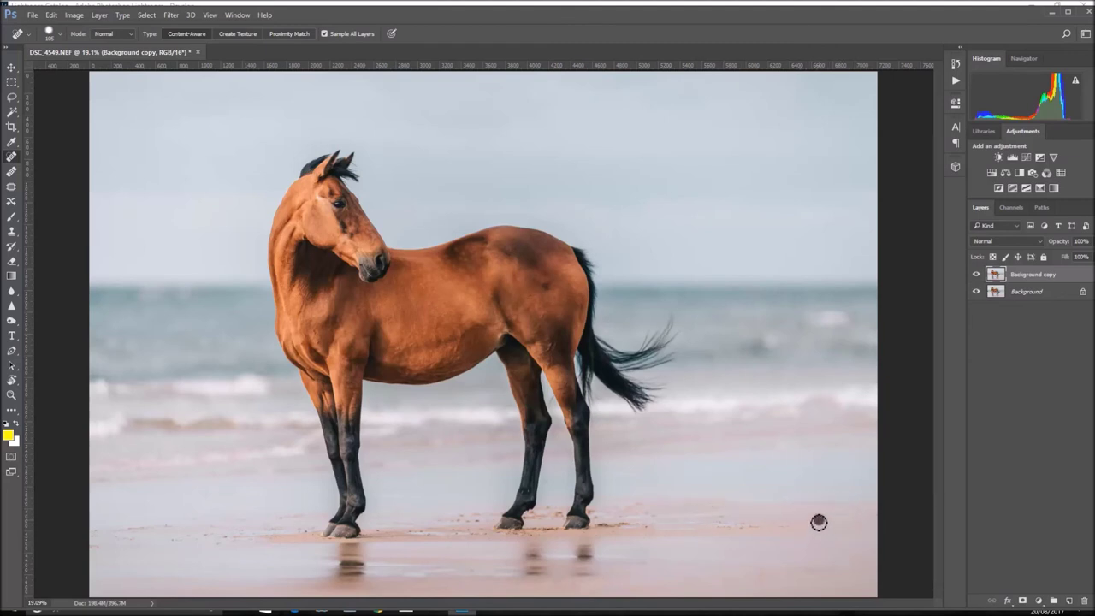
left_click_drag(723, 525, 763, 525)
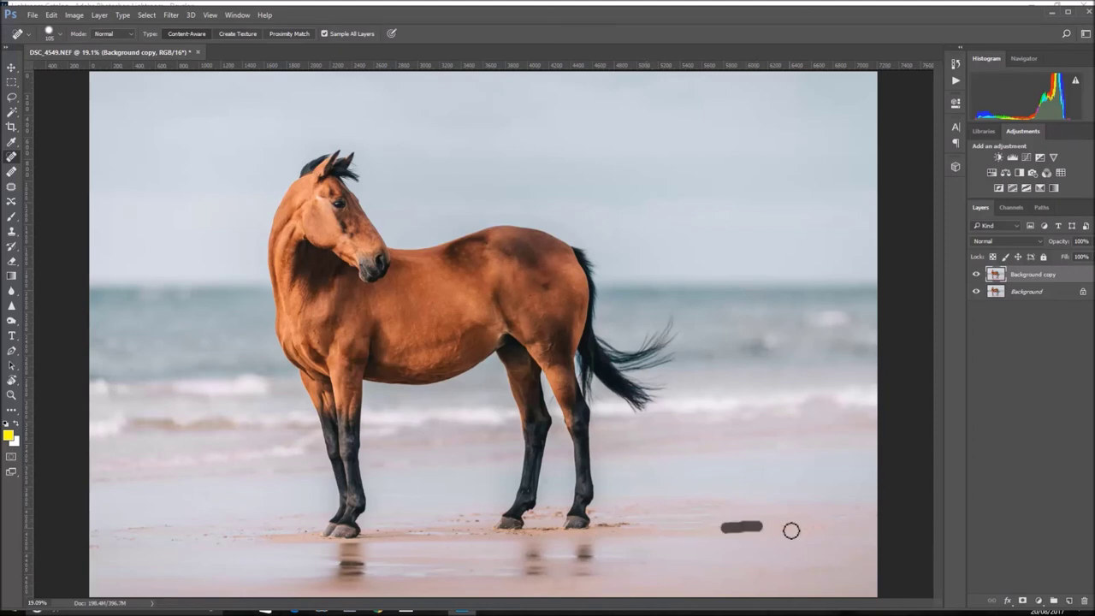
Touch up the remaining small spots across the left and centre sand.
left_click_drag(124, 528, 171, 528)
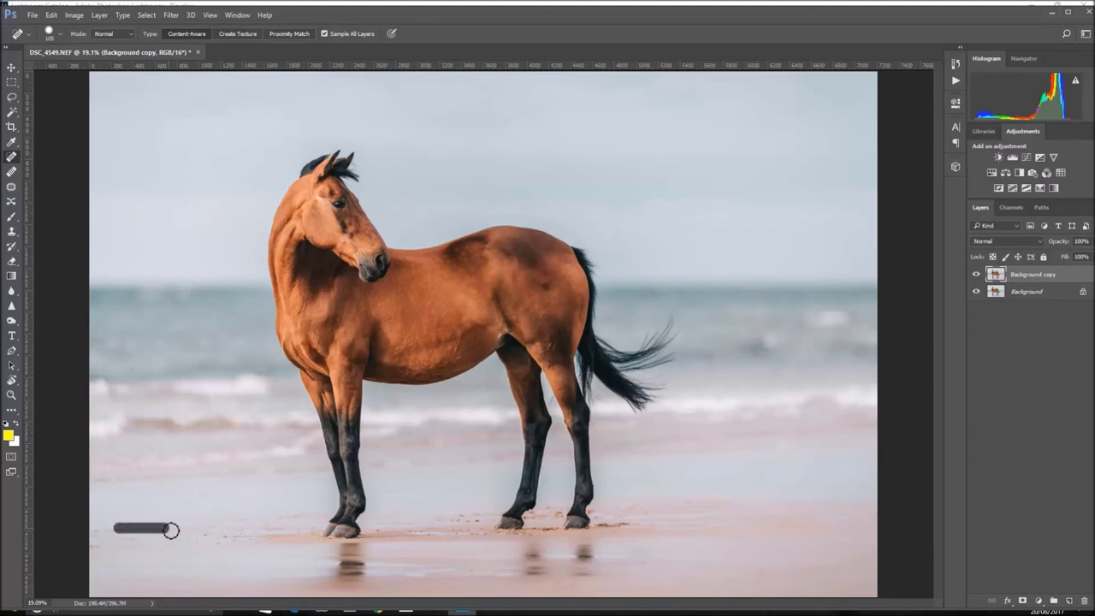
left_click(96, 541)
left_click(285, 525)
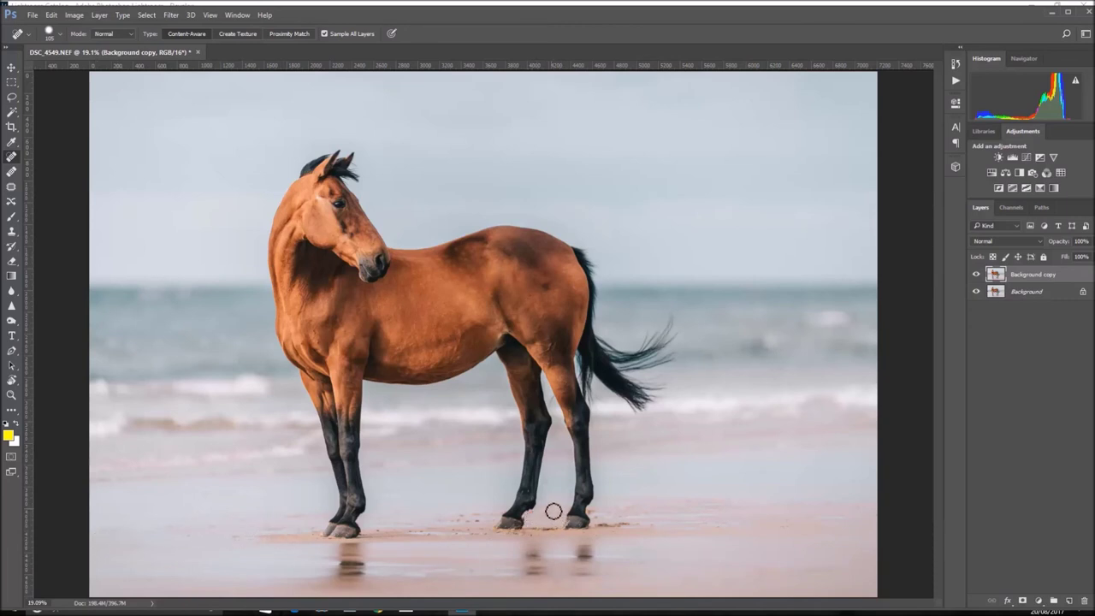
left_click(606, 519)
left_click(651, 527)
left_click_drag(481, 525, 462, 524)
Zoom the view out to 16.7% to see the whole image.
left_click(11, 394)
right_click(477, 385)
left_click(513, 463)
right_click(652, 410)
left_click(684, 489)
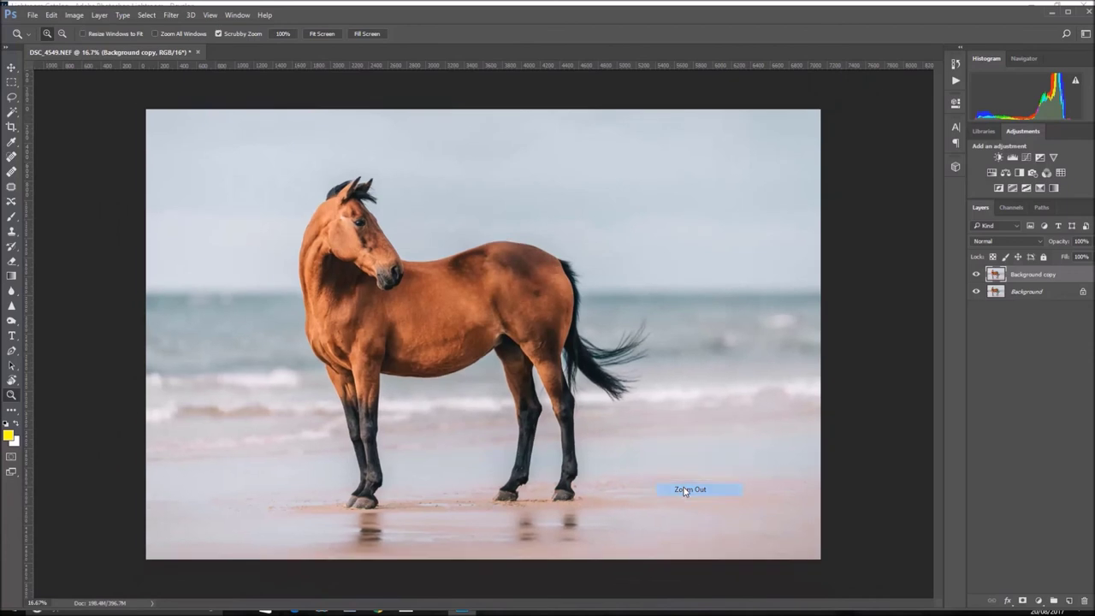
left_click(429, 294)
Merge the retouched copy down and convert the resulting layer to a smart object.
left_click(99, 15)
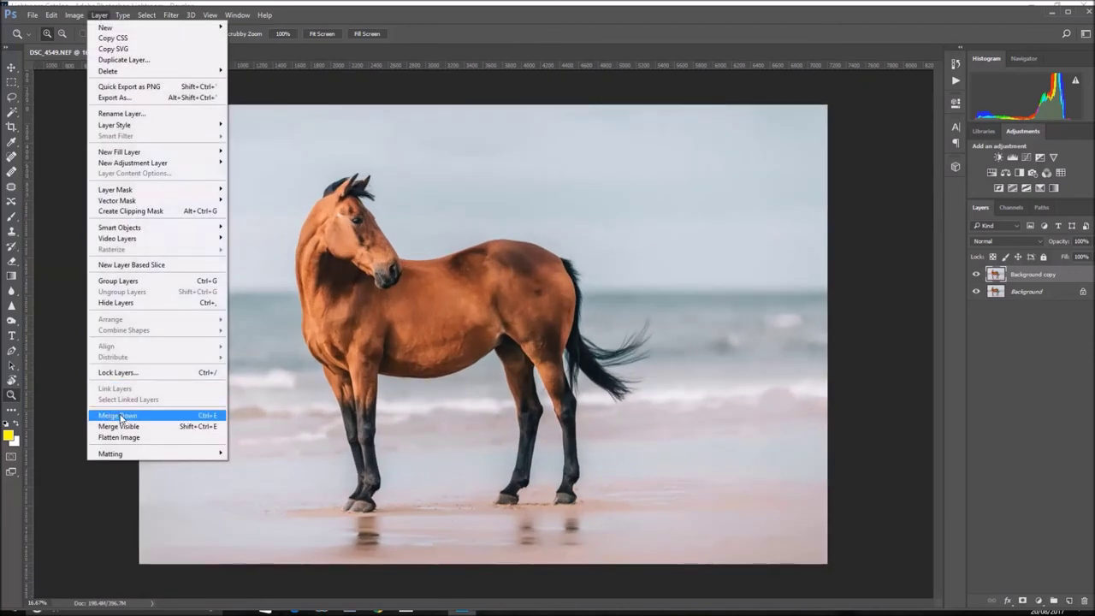
left_click(119, 428)
right_click(1064, 280)
left_click(1040, 358)
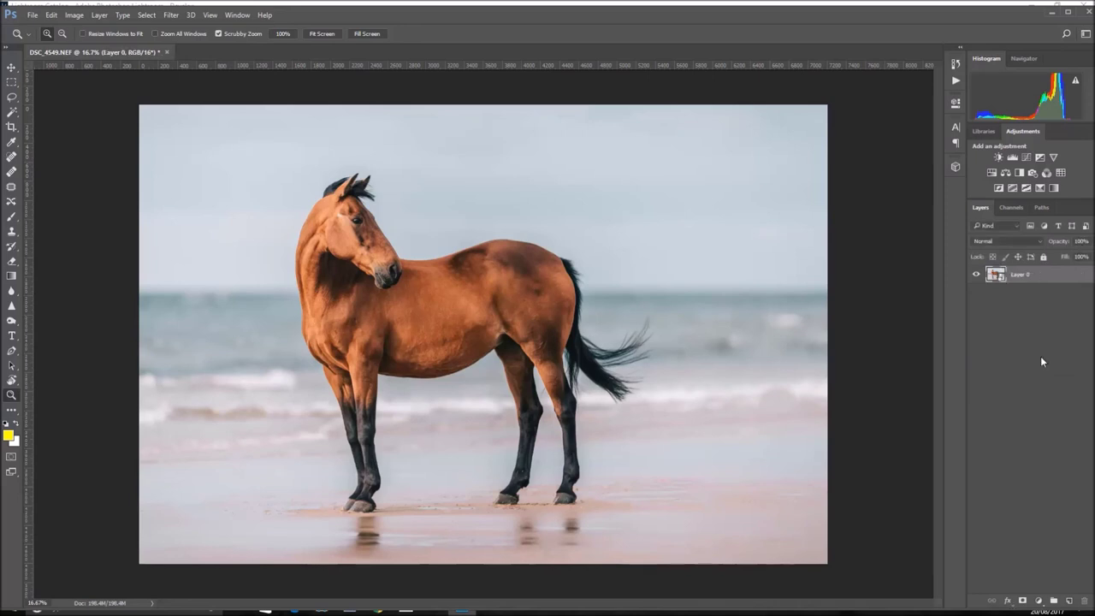
left_click(173, 16)
mouse_move(239, 239)
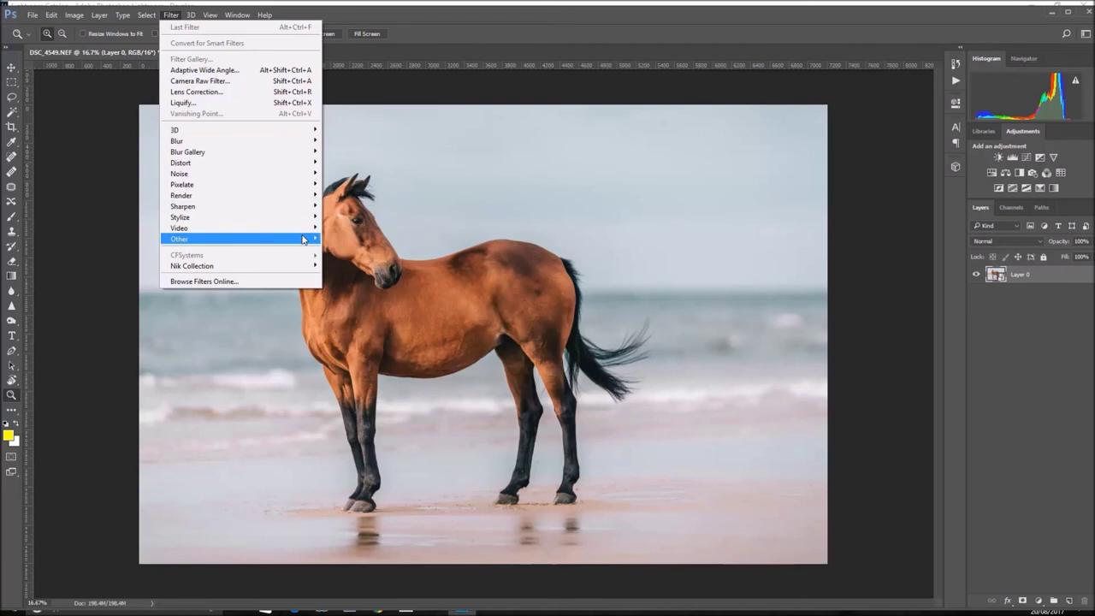
Apply a High Pass smart filter with a 1.6-pixel radius.
left_click(346, 249)
left_click_drag(475, 319, 477, 318)
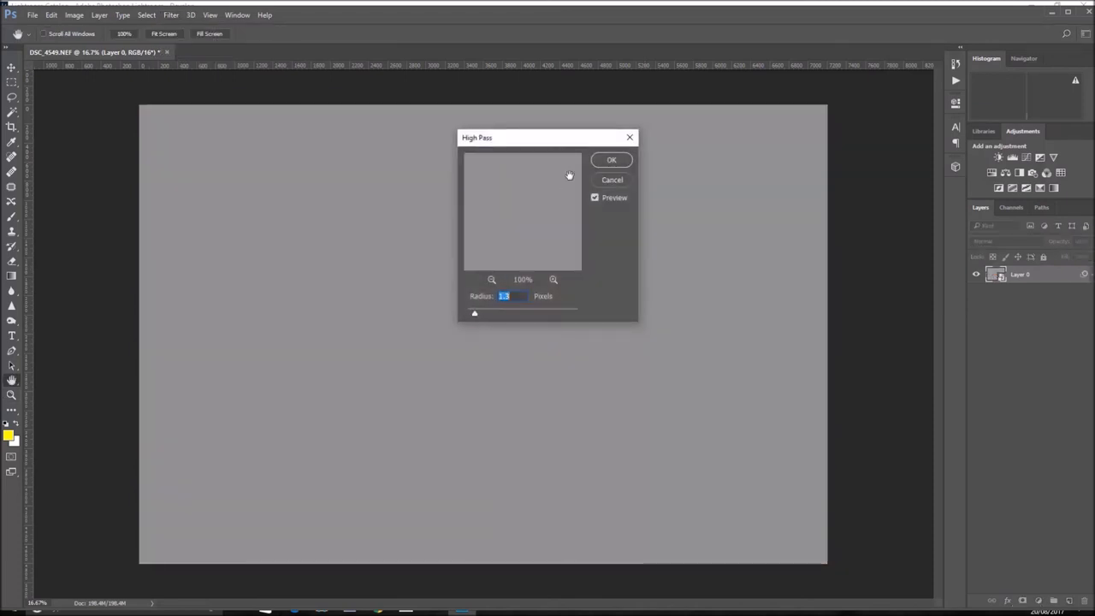
left_click(611, 160)
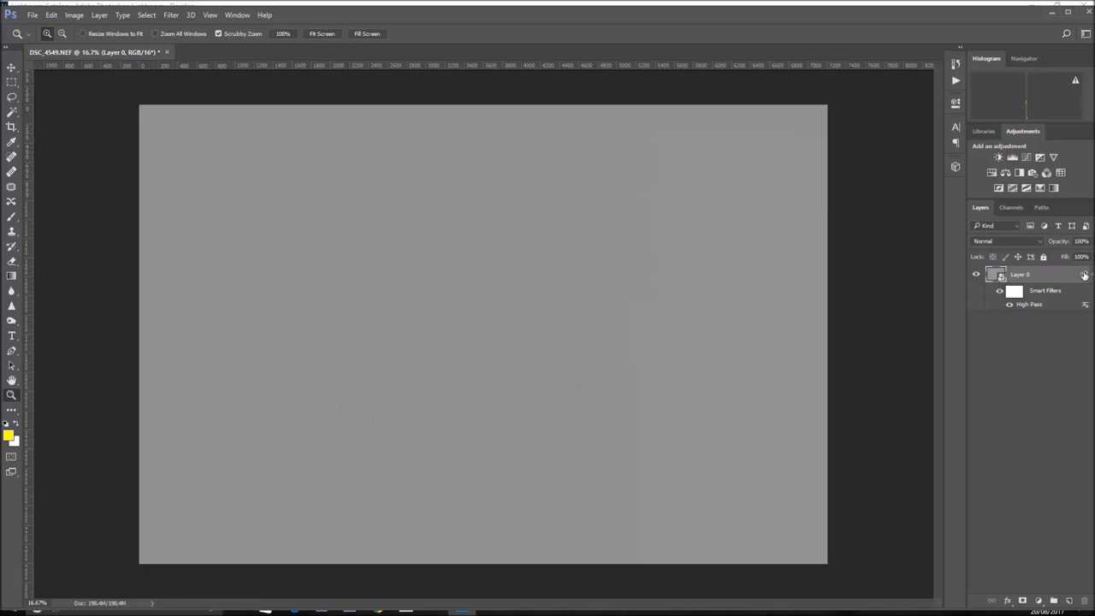
Set the High Pass filter's blending mode to Overlay and zoom into the horse's head.
double_click(1084, 304)
left_click(803, 137)
left_click(783, 267)
left_click(864, 135)
key("z")
left_click(362, 234)
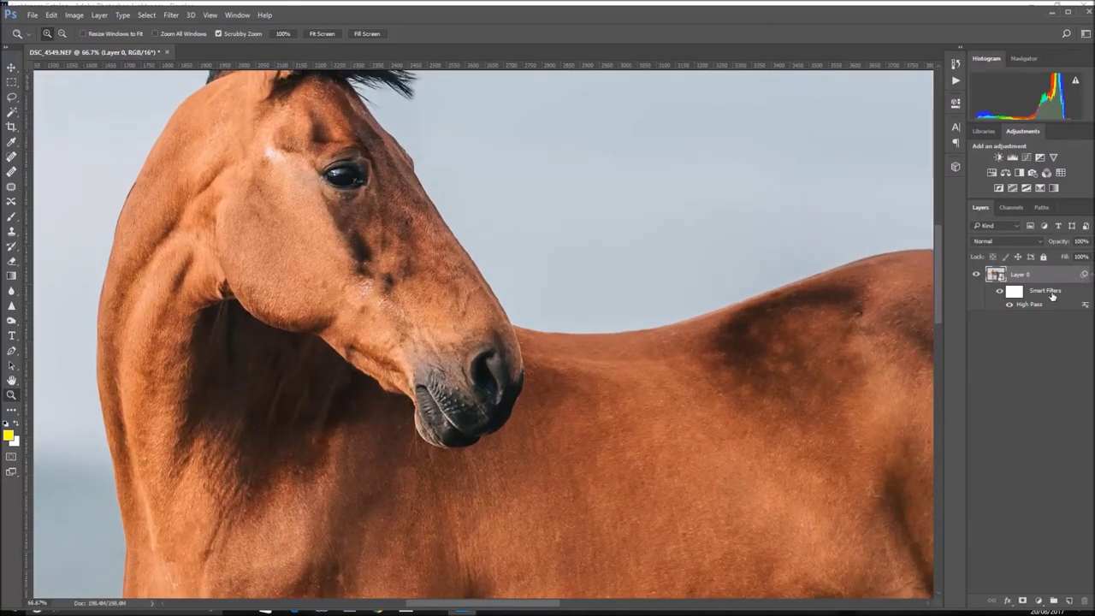
Lower the High Pass Overlay blending opacity to 42%.
left_click(1090, 257)
mouse_move(1087, 257)
left_mouse_down()
mouse_move(1070, 258)
mouse_move(1090, 266)
left_mouse_up()
left_click(1083, 283)
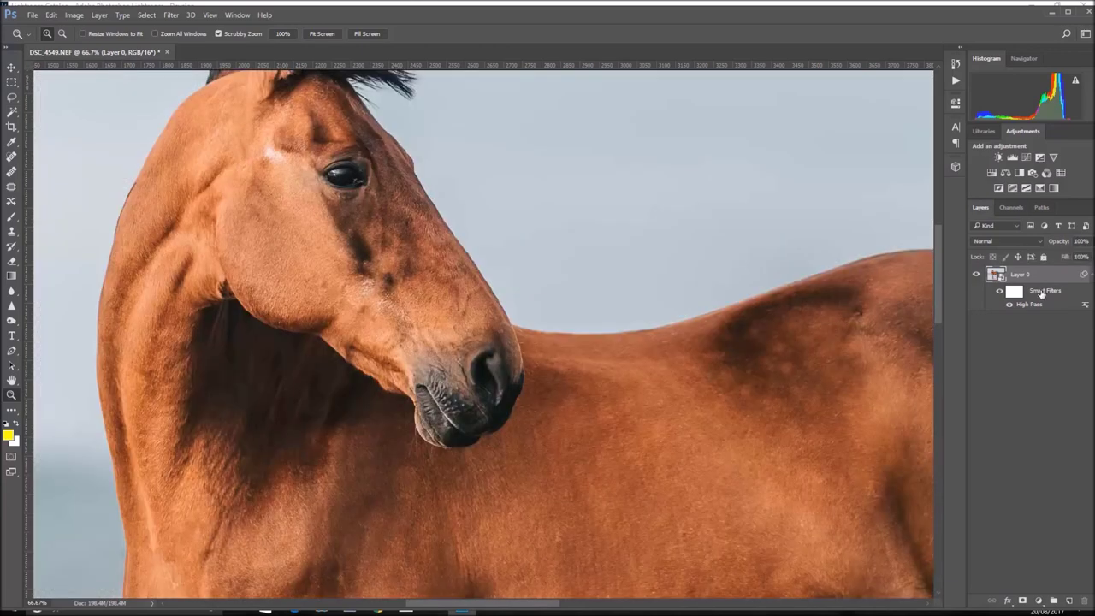
double_click(1084, 304)
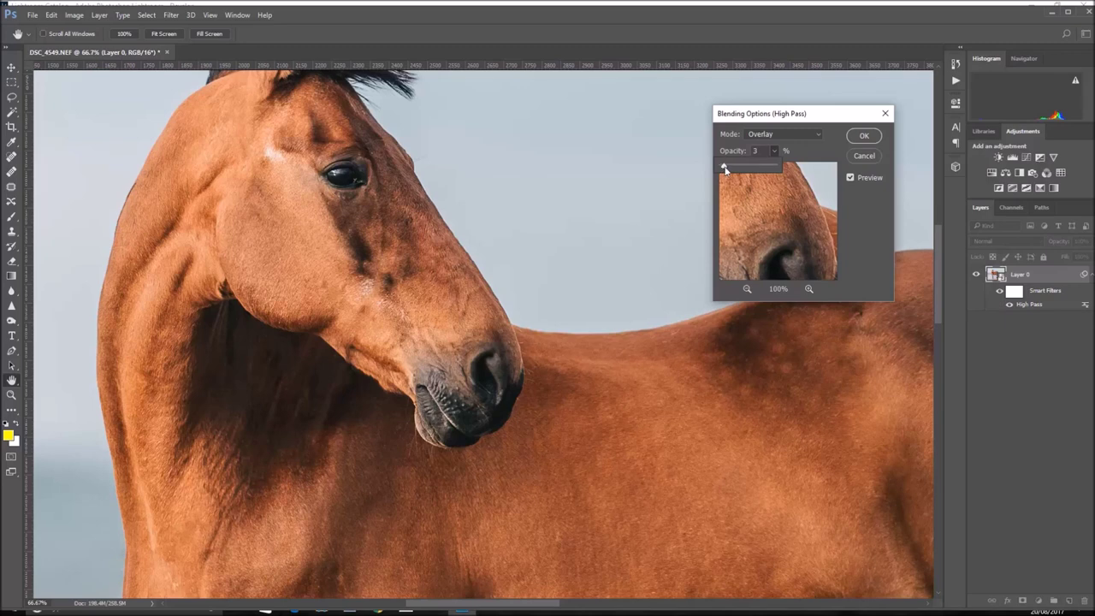
left_click(864, 135)
Flatten the image, fit it on screen, and save it as DSC_4549-Edit.tif.
left_click(99, 15)
left_click(151, 440)
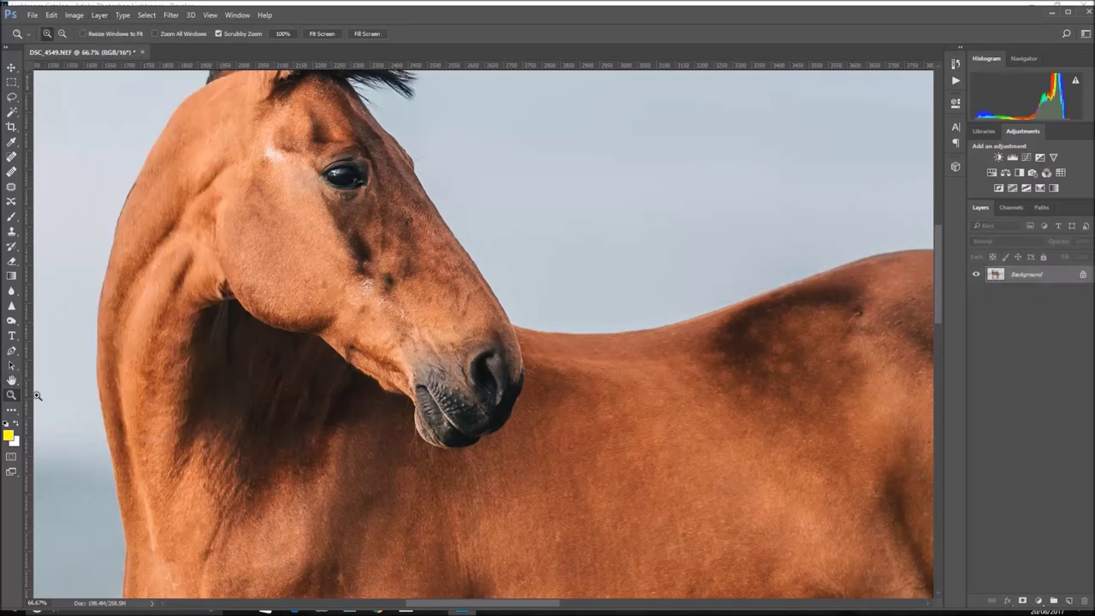
key("ctrl+0")
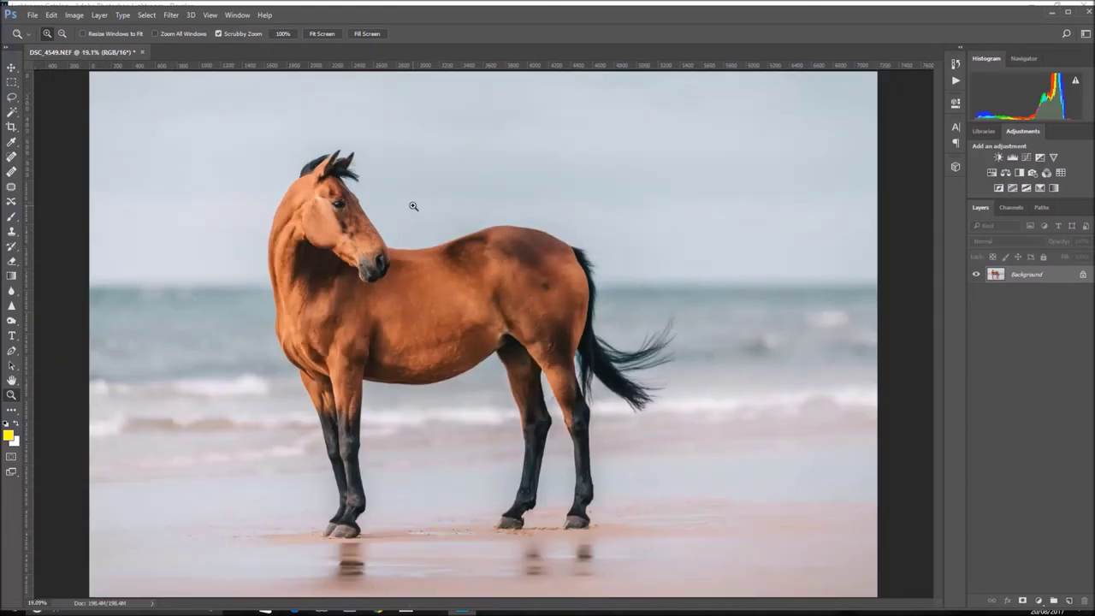
left_click(31, 15)
left_click(60, 135)
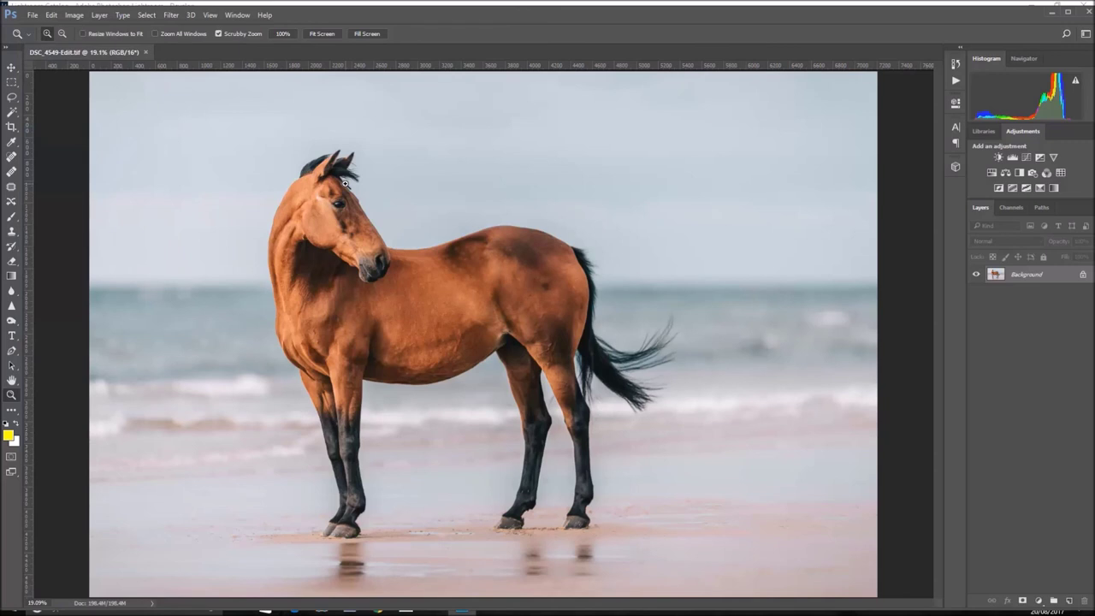